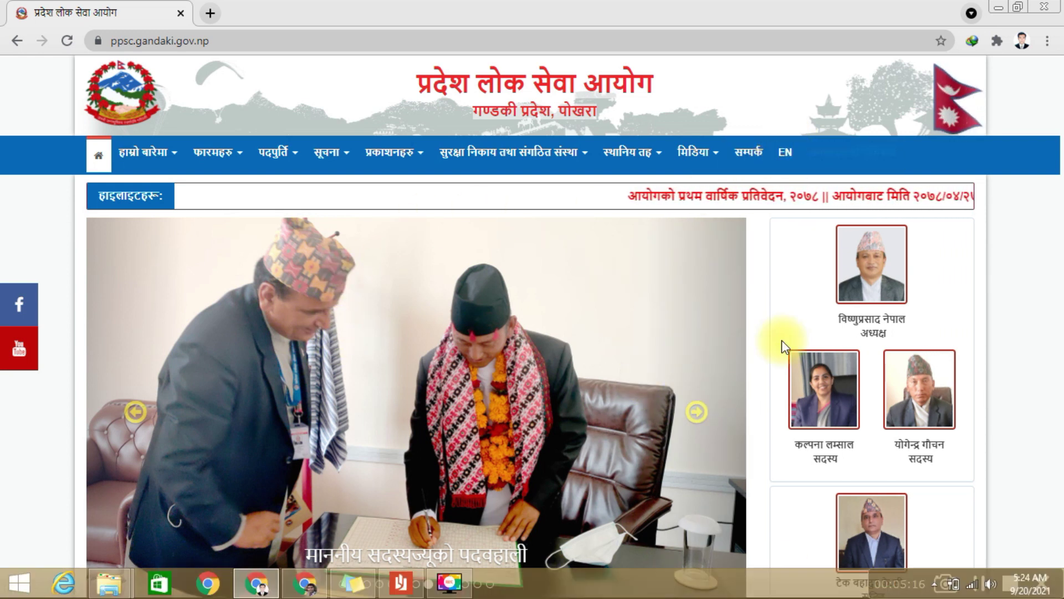
Look over the commission's home page and switch the website's language to English
scroll(780, 333, down, 12)
scroll(770, 329, up, 8)
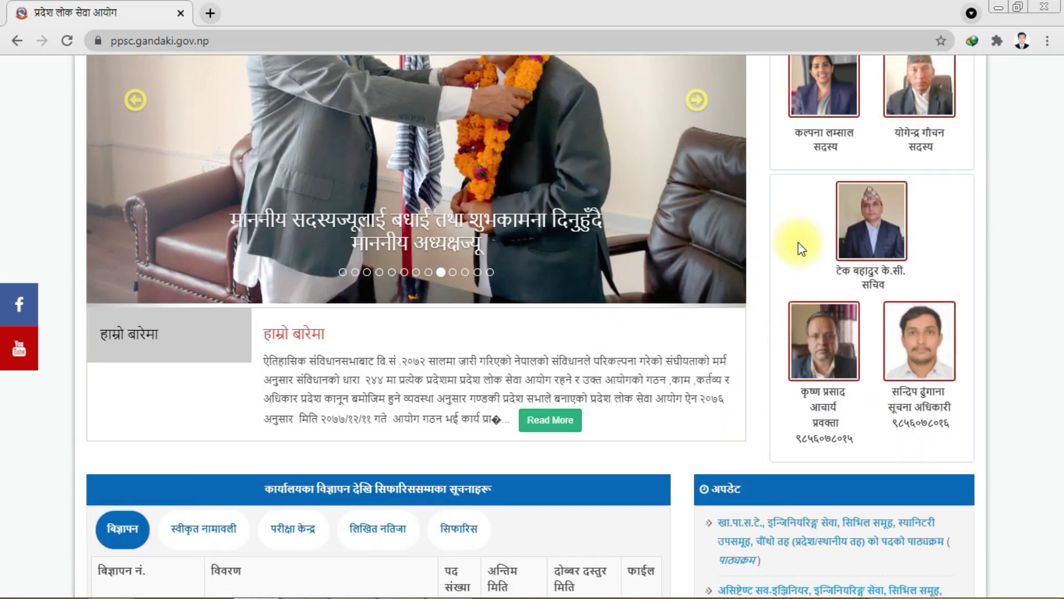
scroll(798, 241, up, 6)
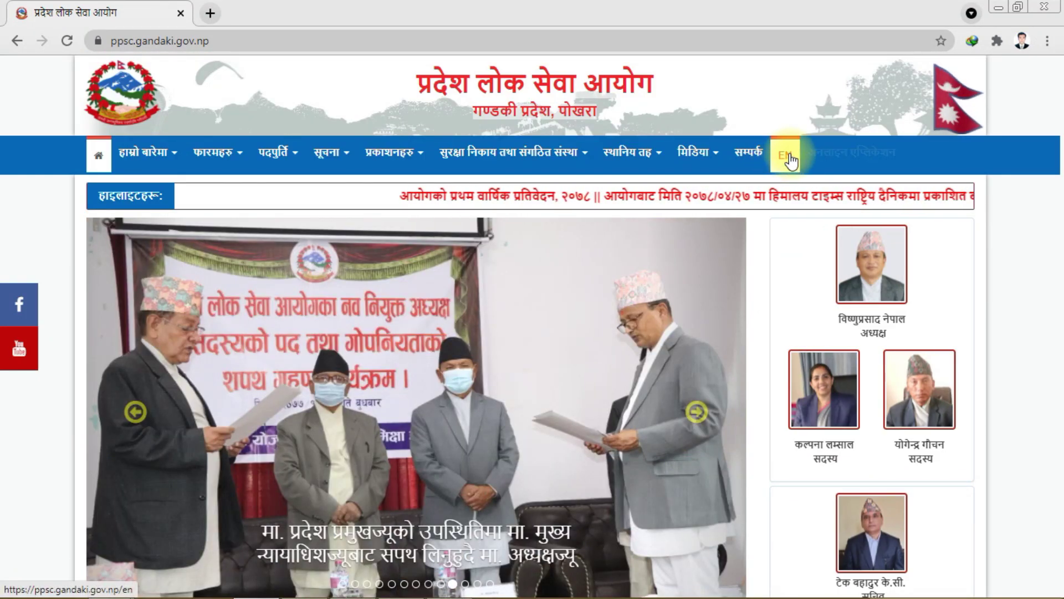
click(792, 160)
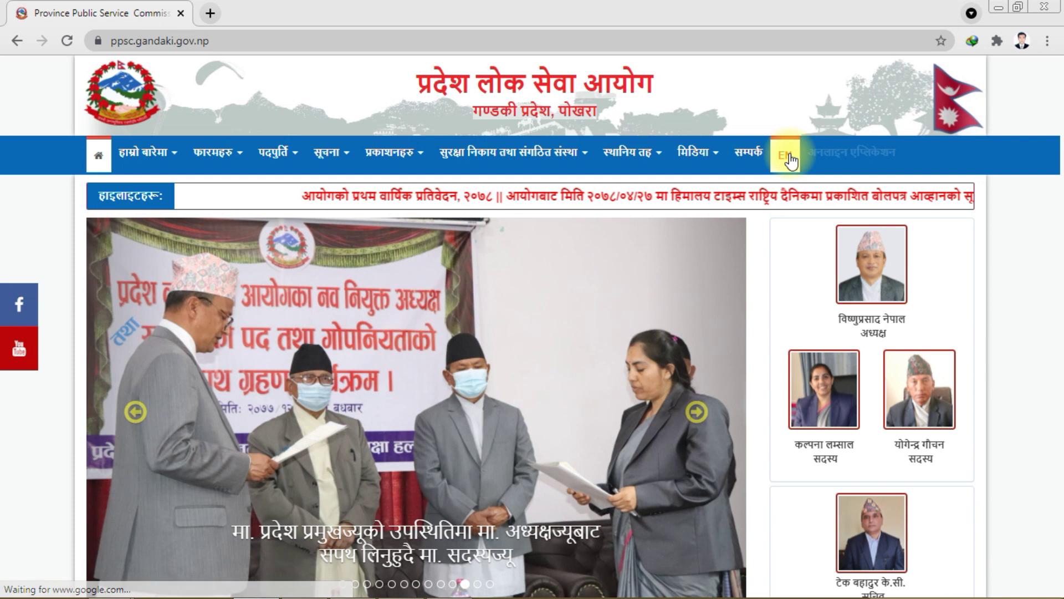
Open the online application portal from the commission's website and set the login page's language to EN
scroll(679, 188, down, 1)
scroll(679, 188, down, 2)
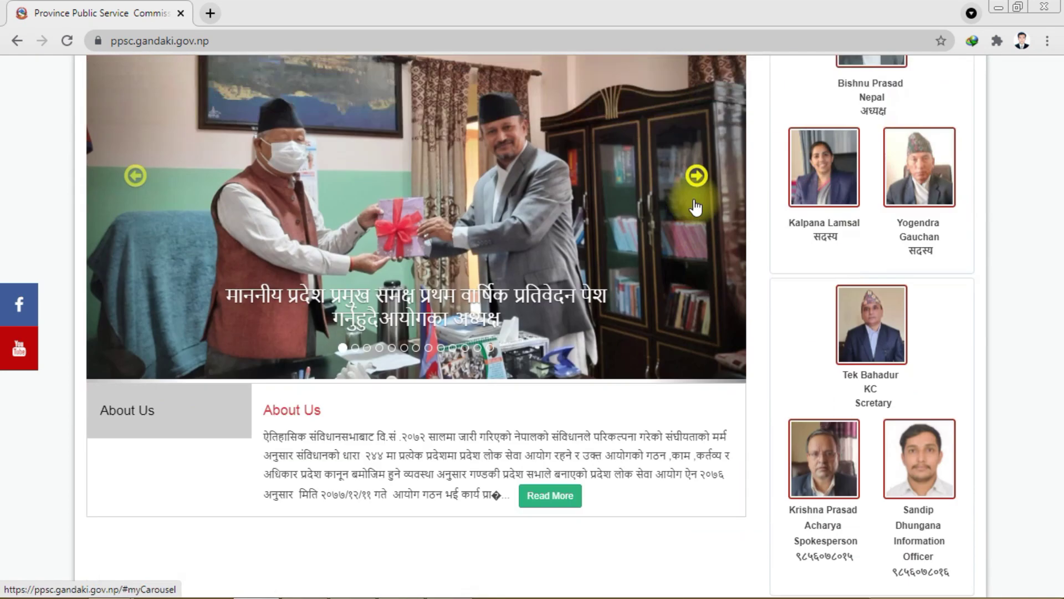
scroll(692, 211, up, 4)
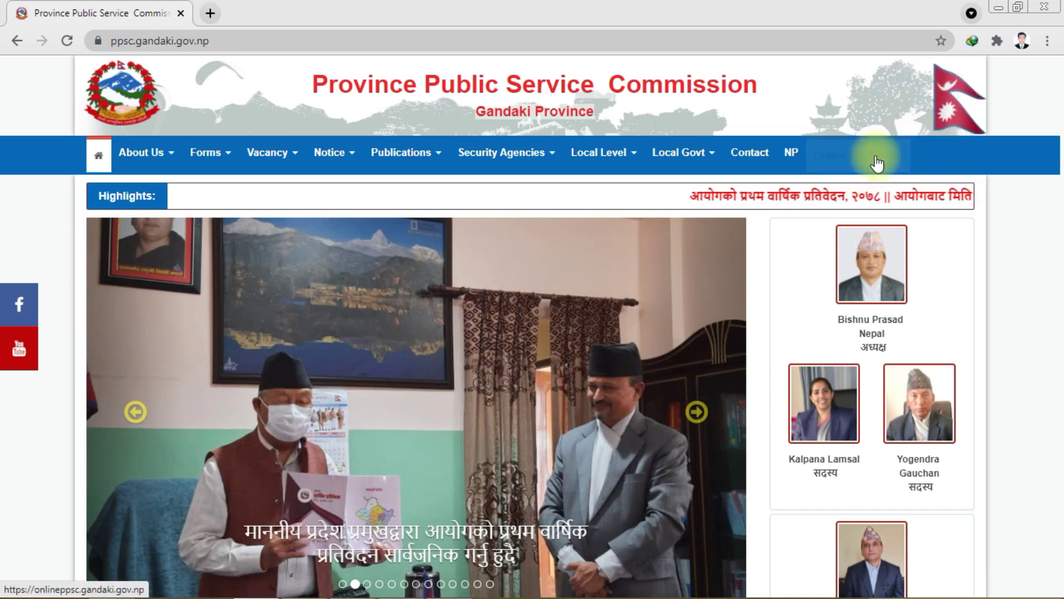
click(876, 150)
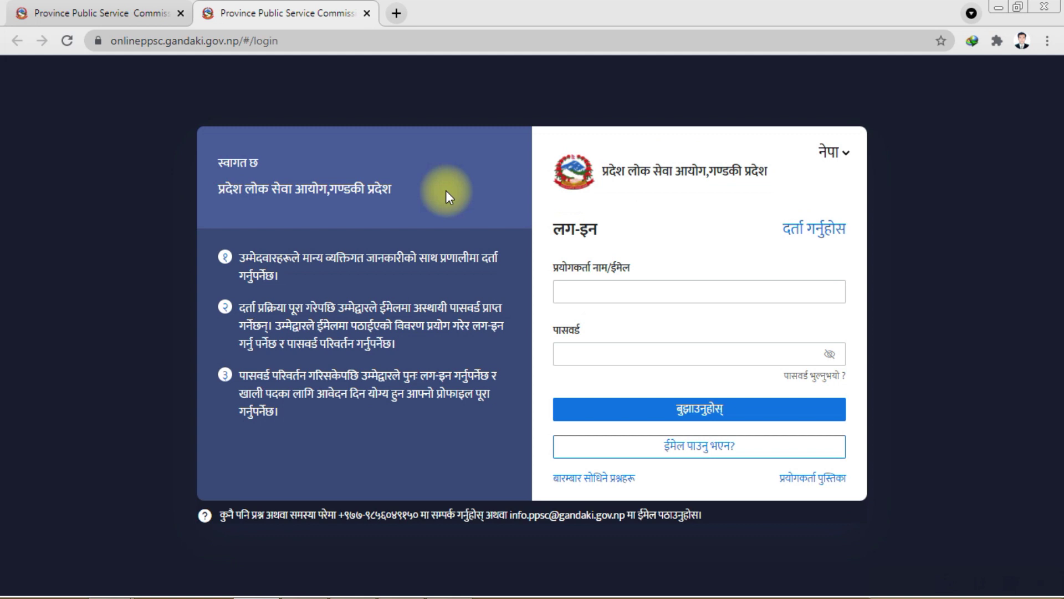
click(845, 155)
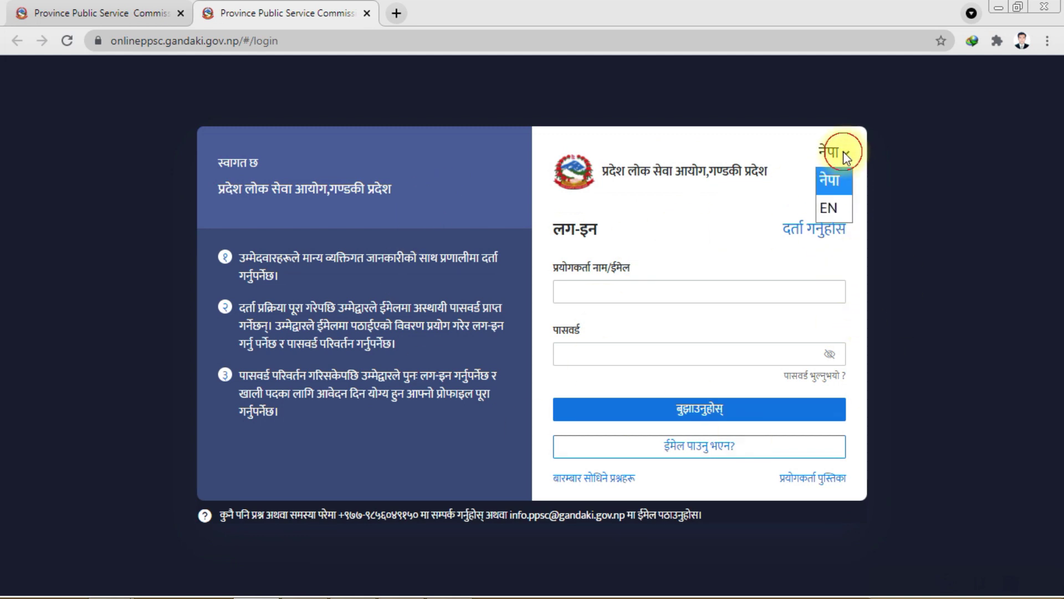
click(829, 207)
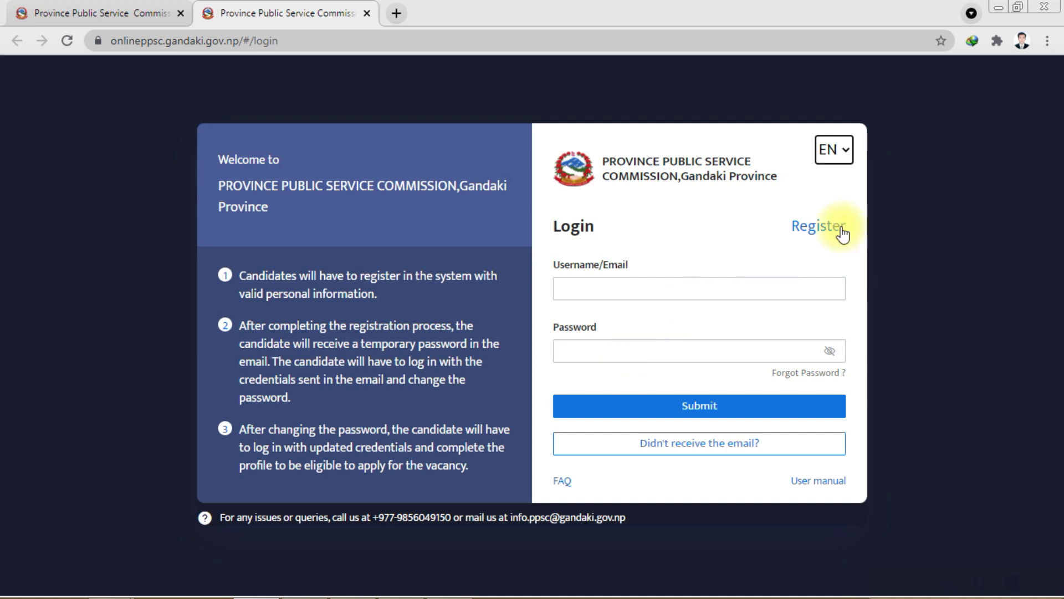
Open the candidate registration form and submit it with the required personal, contact and citizenship details filled in
click(795, 237)
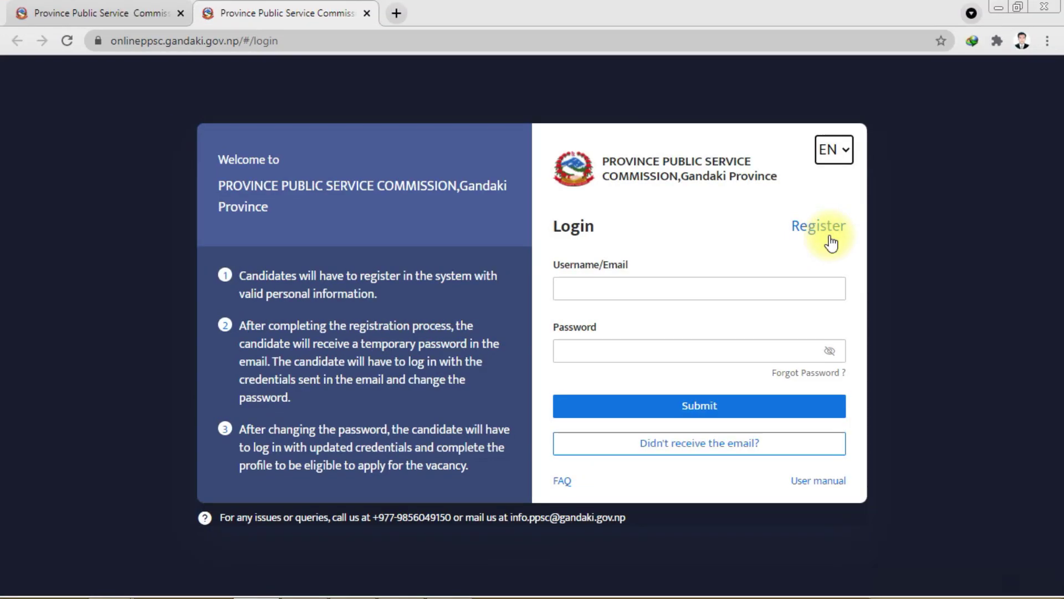
click(819, 197)
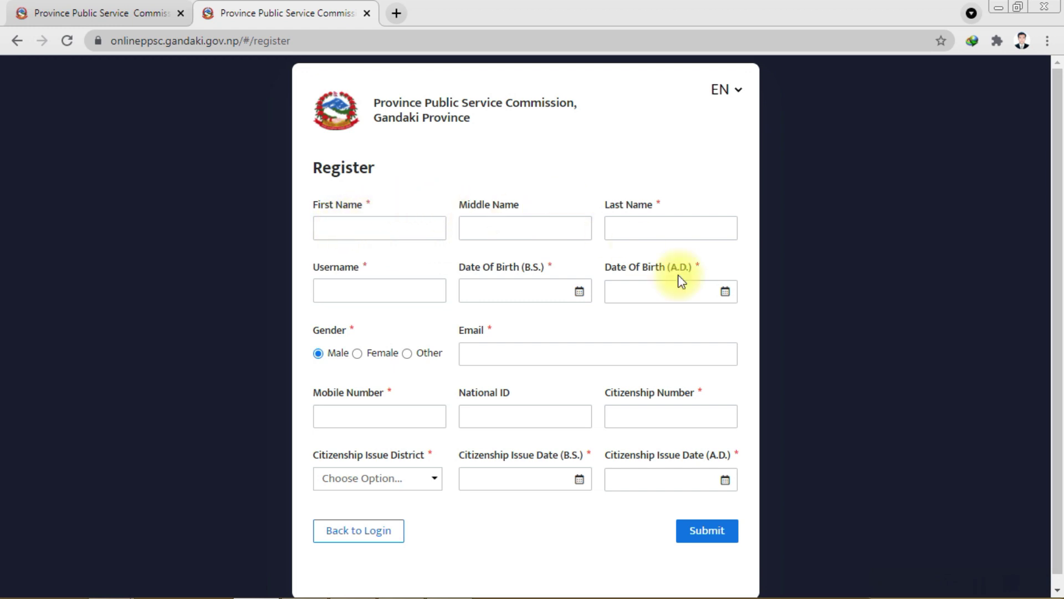
click(347, 290)
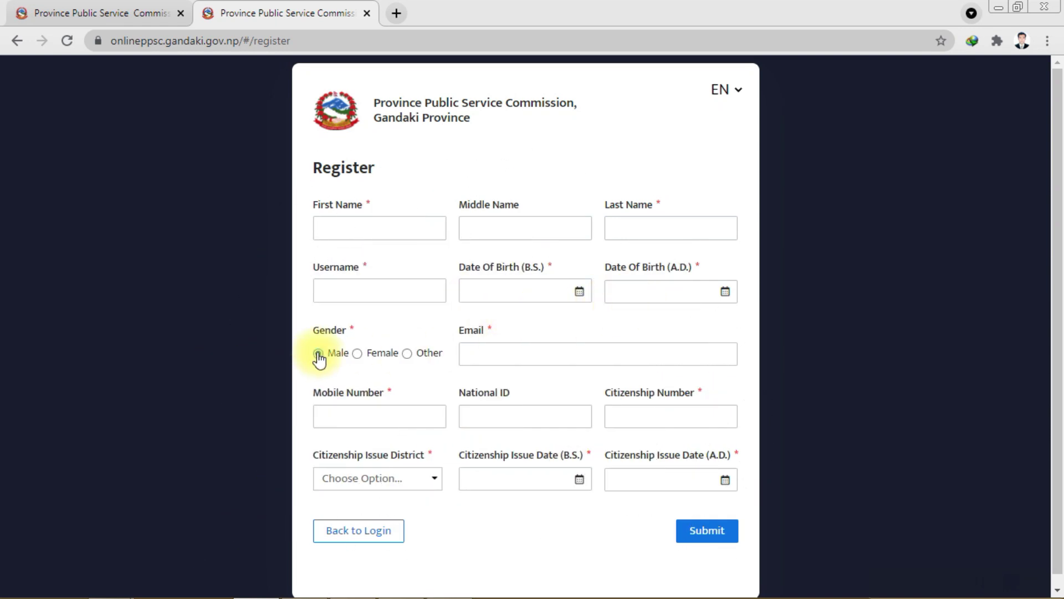
scroll(333, 353, down, 1)
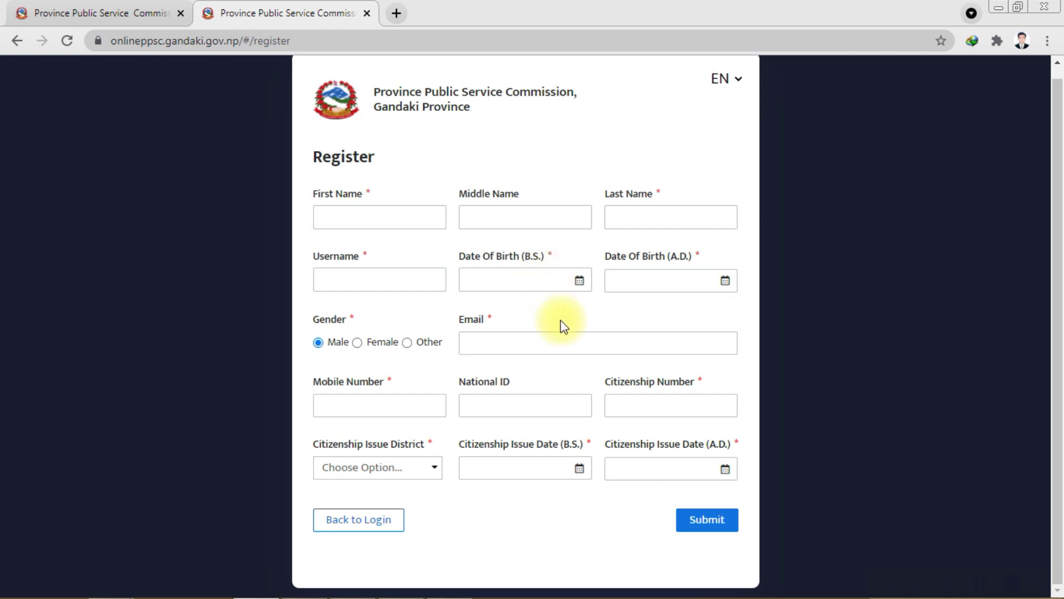
scroll(560, 320, up, 1)
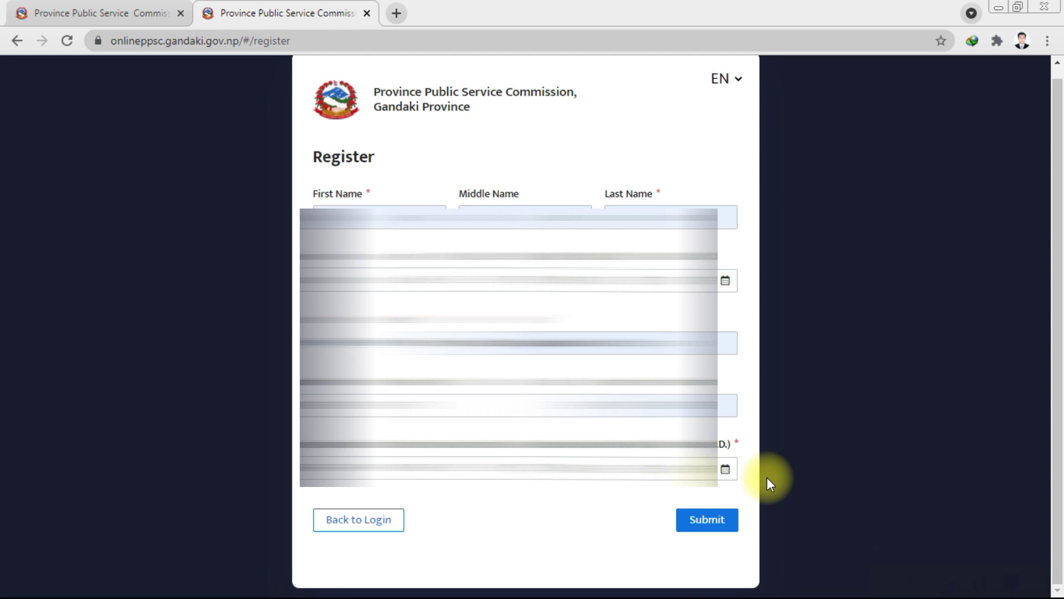
click(711, 519)
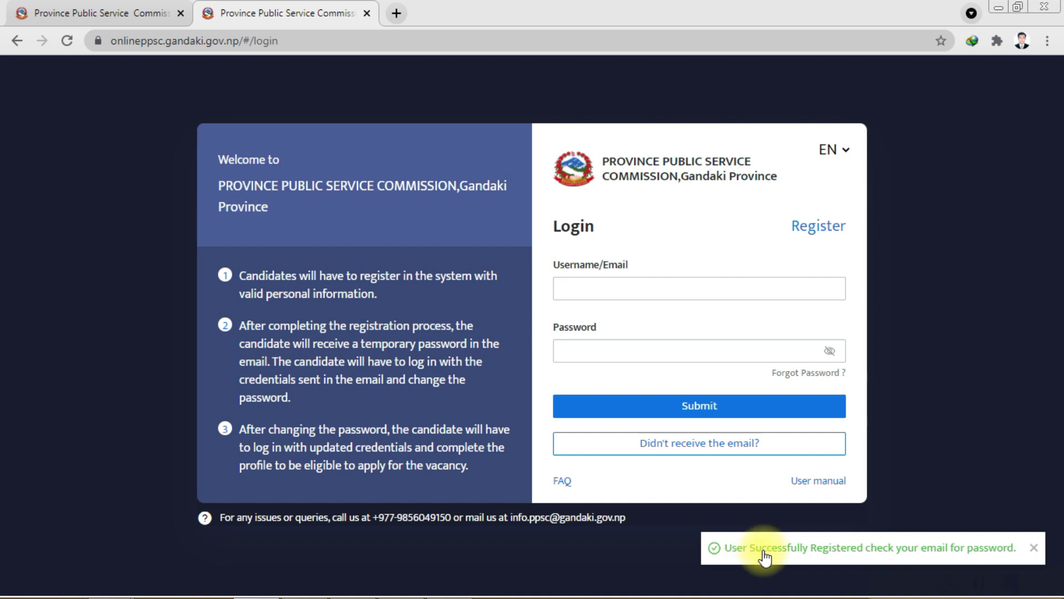
Open the Gmail inbox in a new browser tab to check for the registration email
click(400, 16)
click(247, 65)
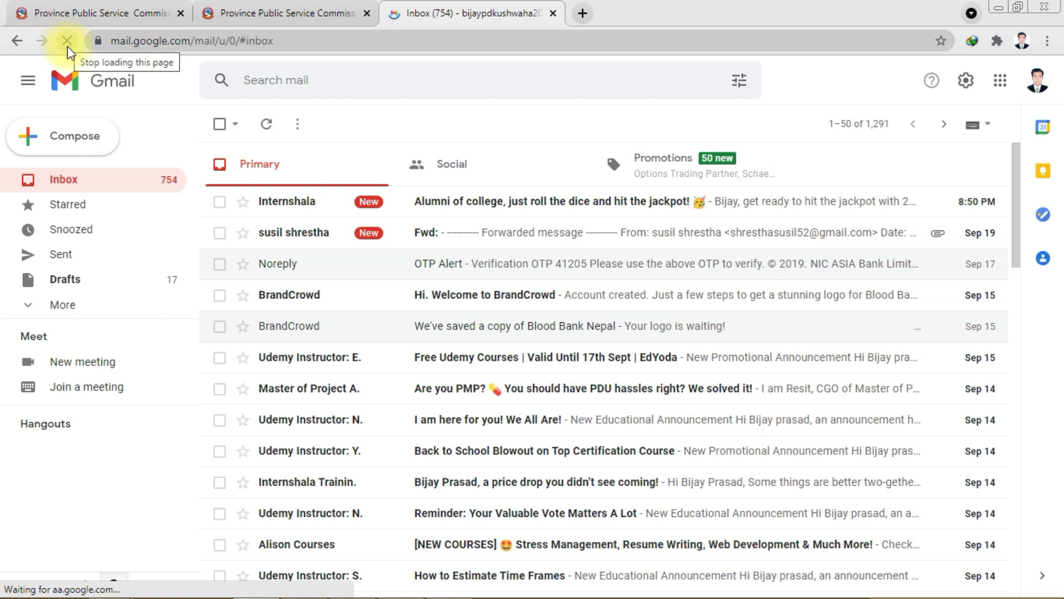
Return to the recruitment portal, log in with the account username and password, and save the credentials in the browser
key(ctrl+shift+Tab)
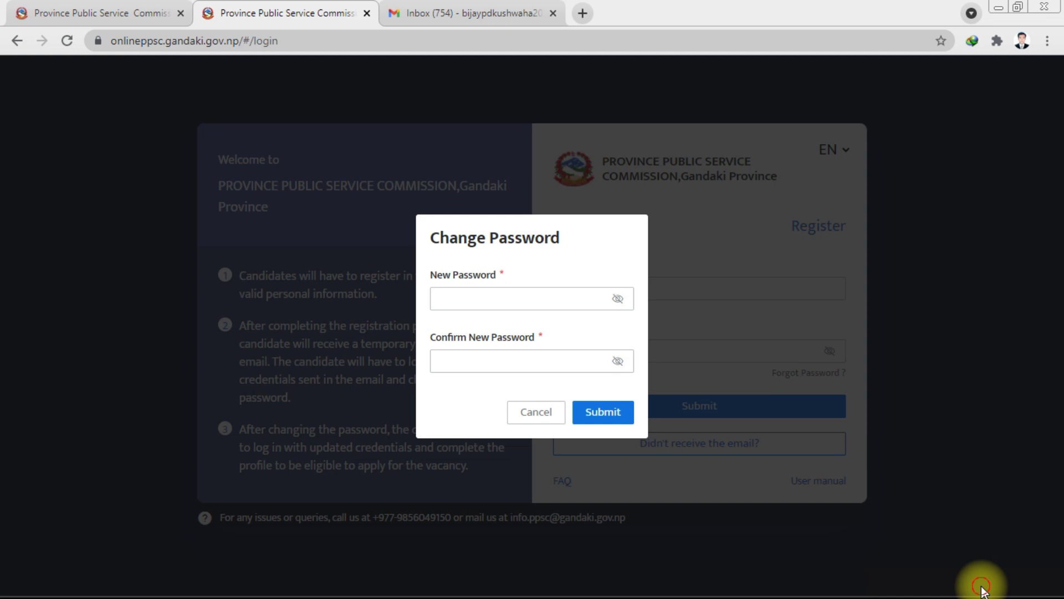
key(Escape)
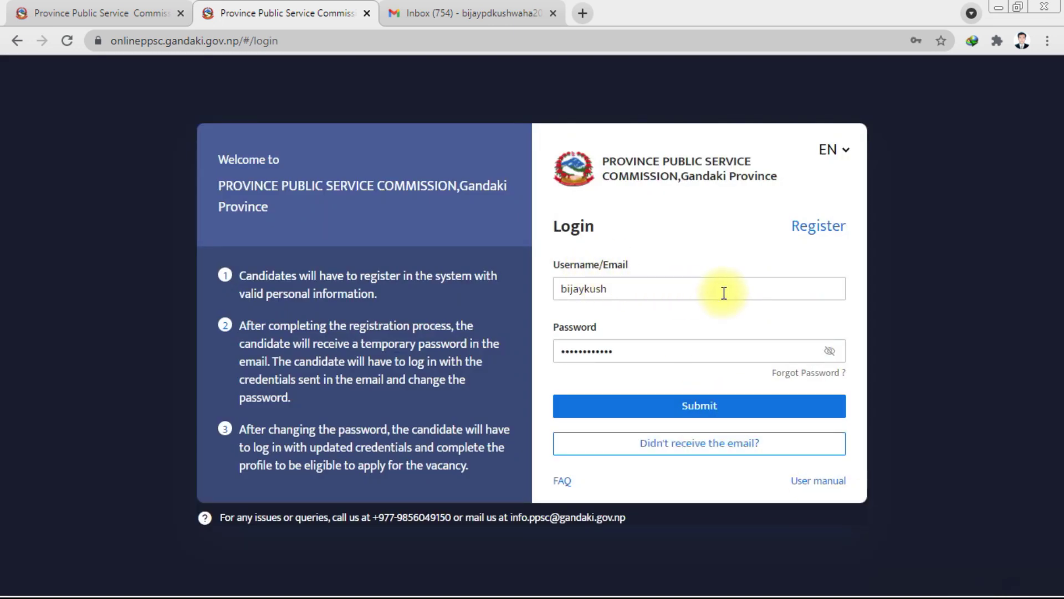
click(701, 415)
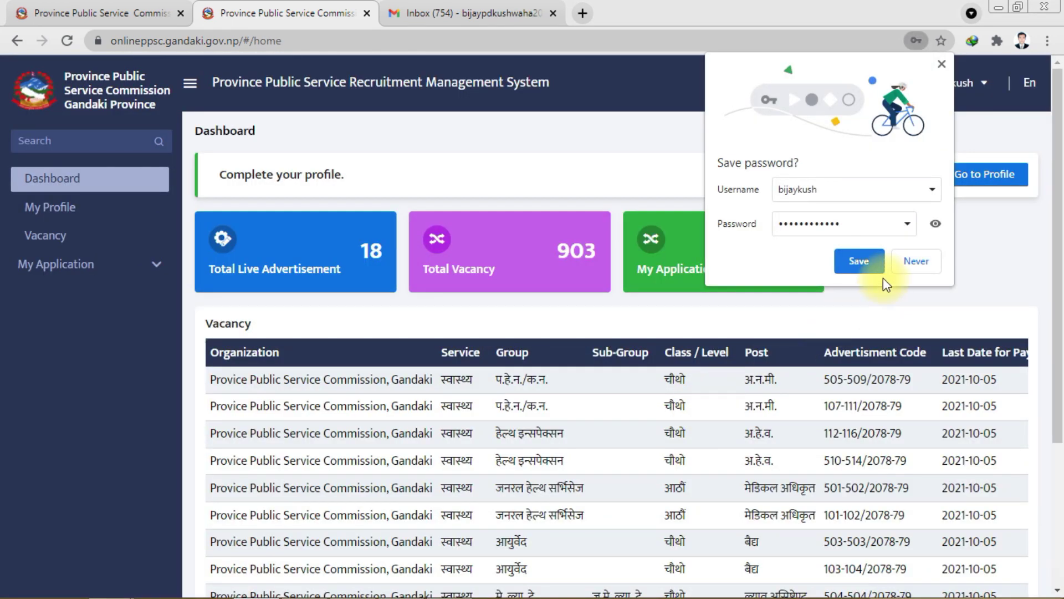
click(867, 260)
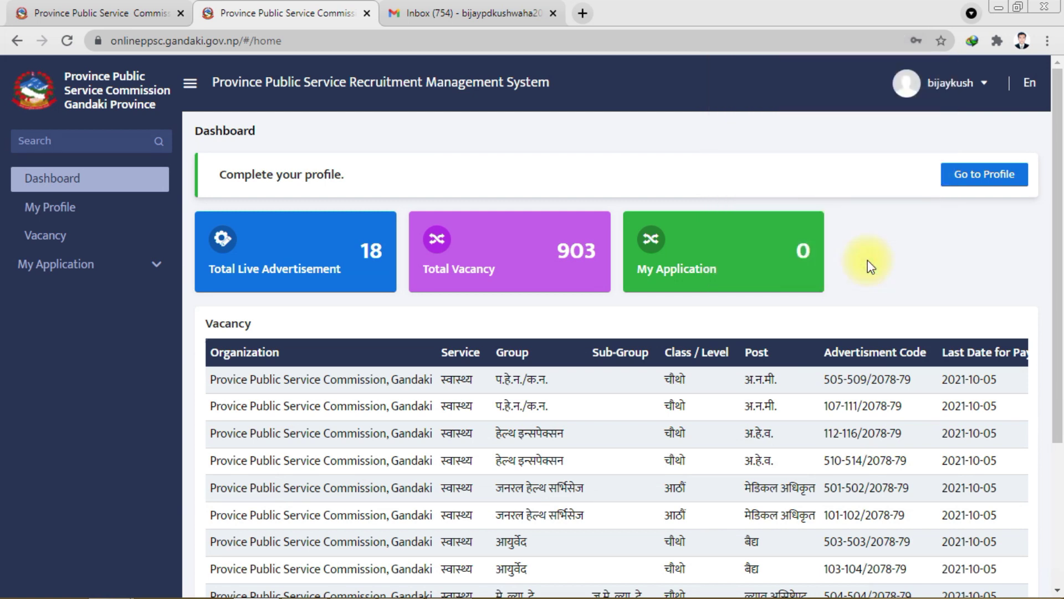
Look over the dashboard's vacancy list, open My Profile and examine the Personal section's name, family and citizenship fields
scroll(867, 261, down, 3)
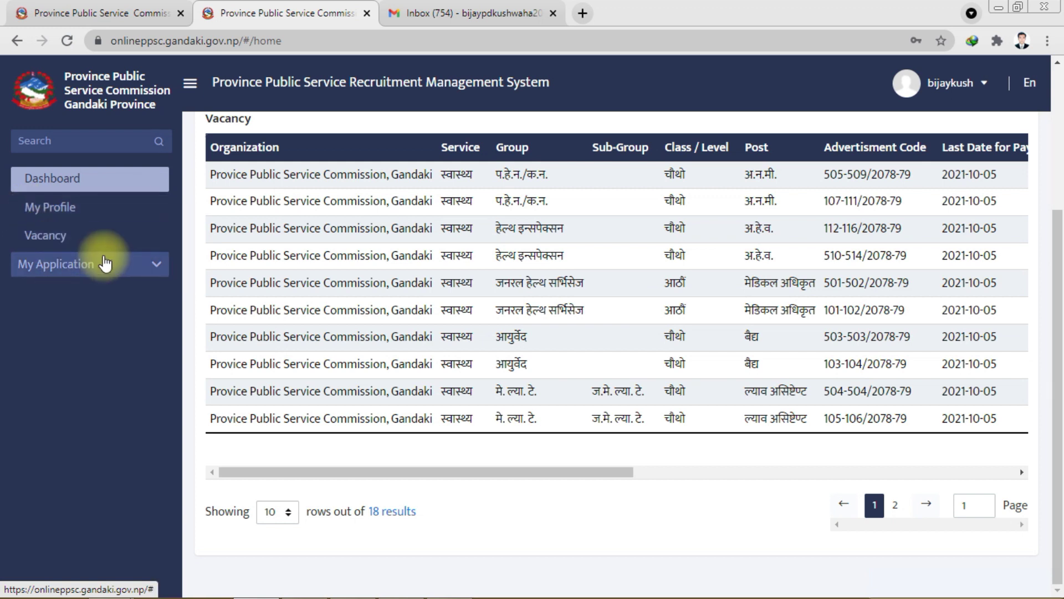
click(104, 209)
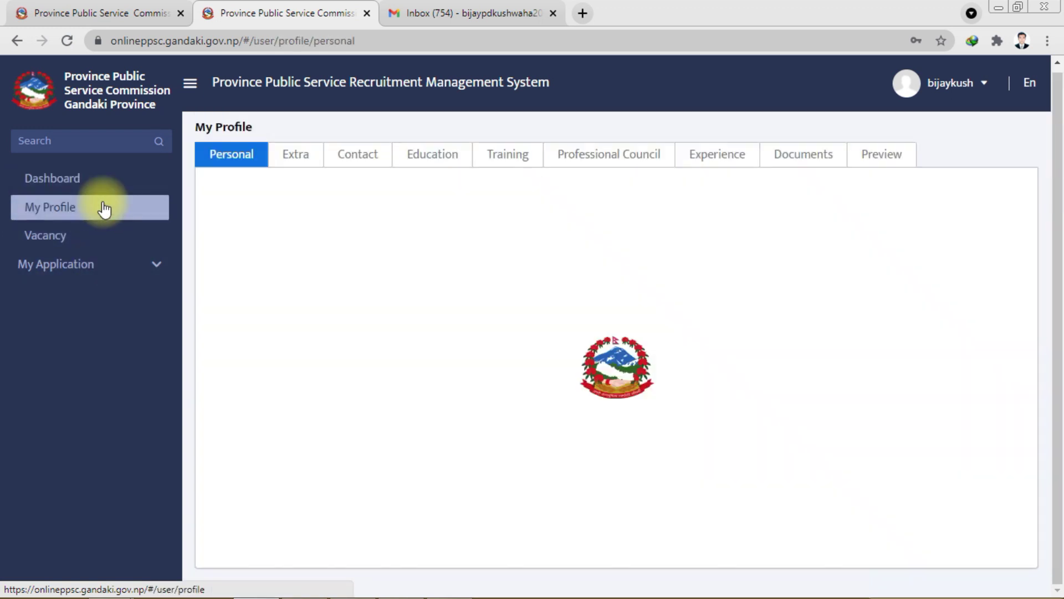
scroll(260, 228, up, 4)
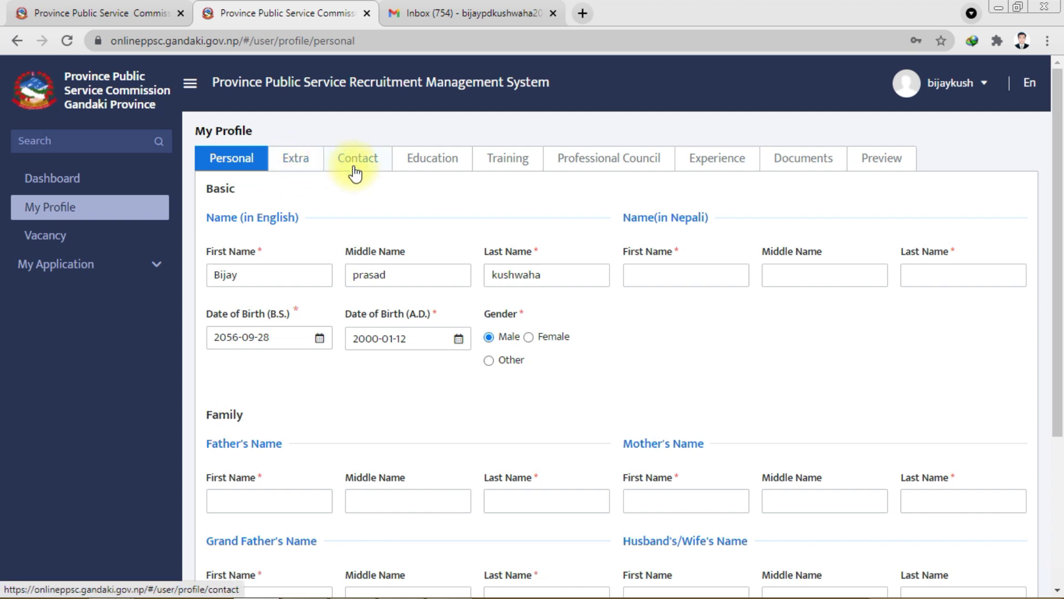
scroll(299, 183, down, 2)
scroll(303, 191, down, 2)
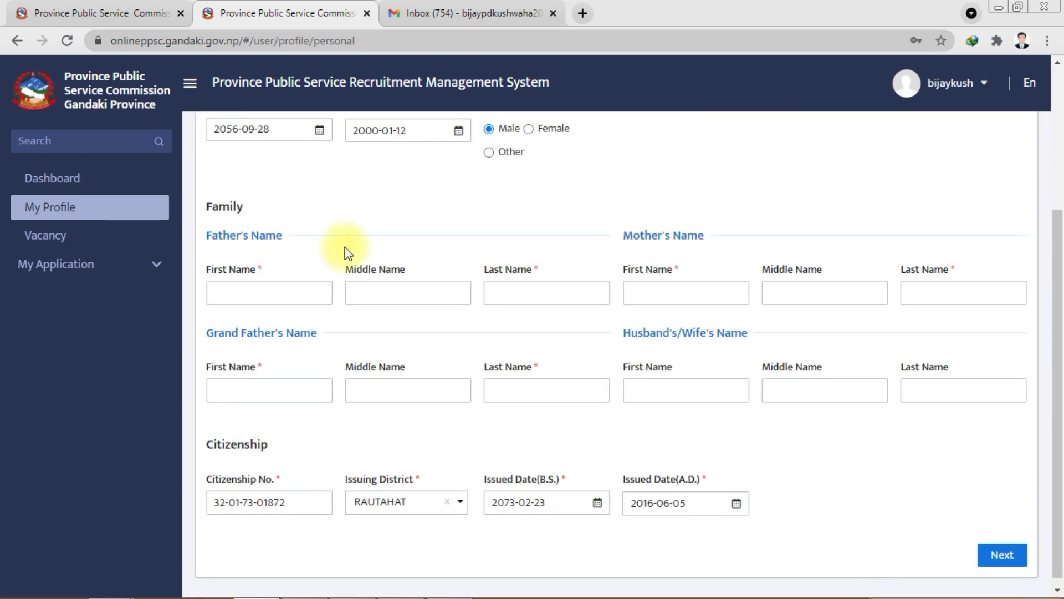
scroll(333, 261, down, 1)
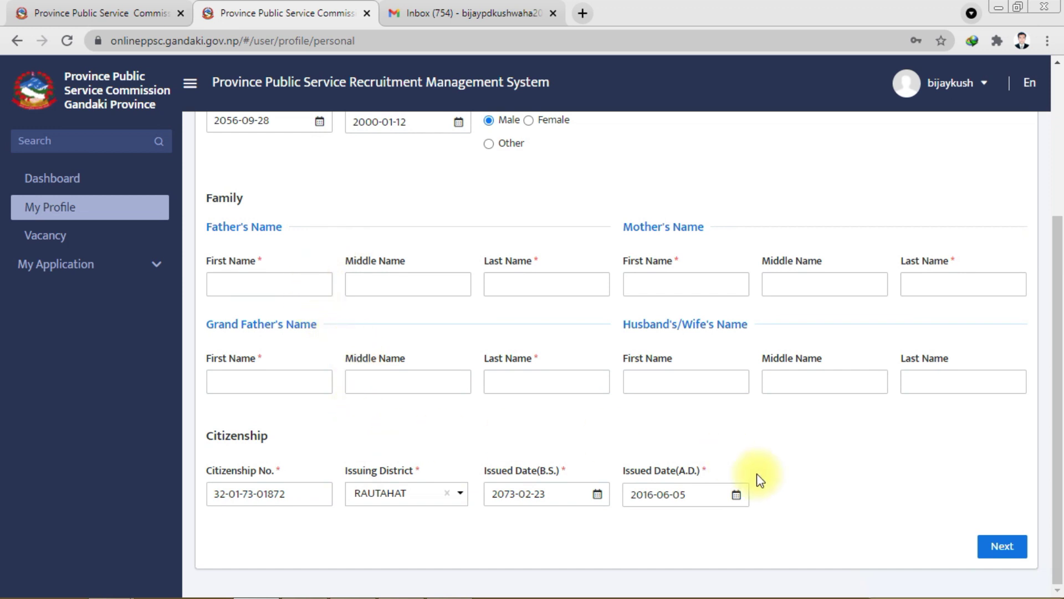
scroll(499, 424, up, 4)
scroll(493, 432, down, 4)
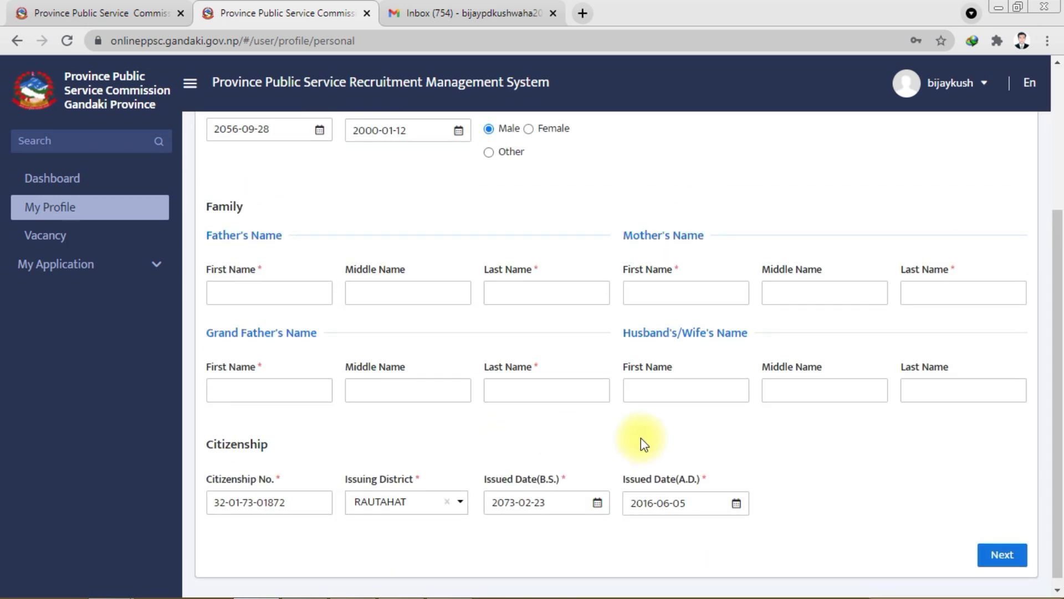
scroll(591, 444, up, 4)
Open the profile's Extra section and examine its background fields and the Group/Class document upload requirements
click(300, 167)
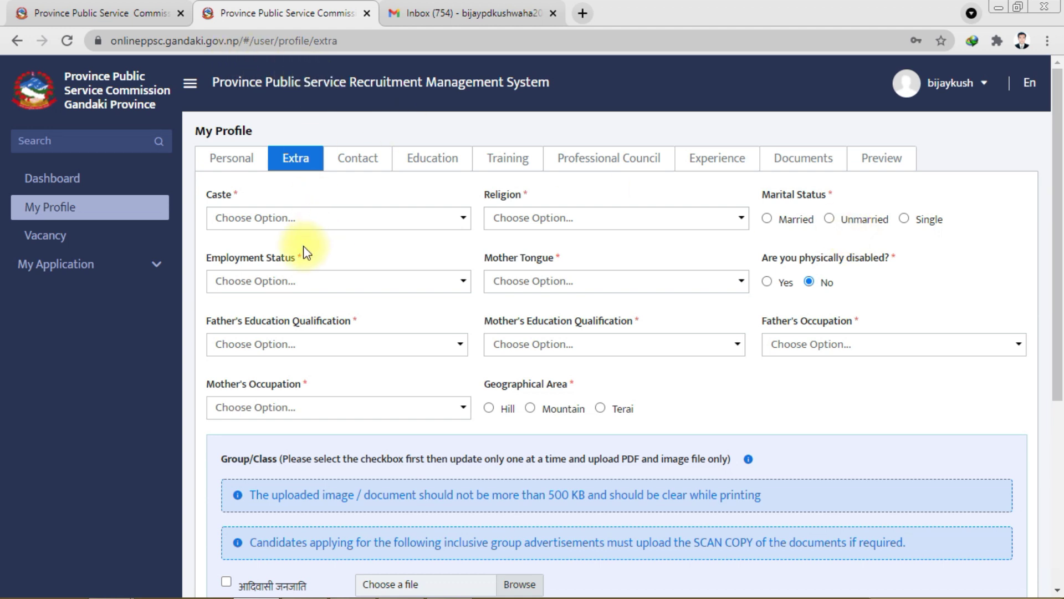
scroll(376, 261, down, 2)
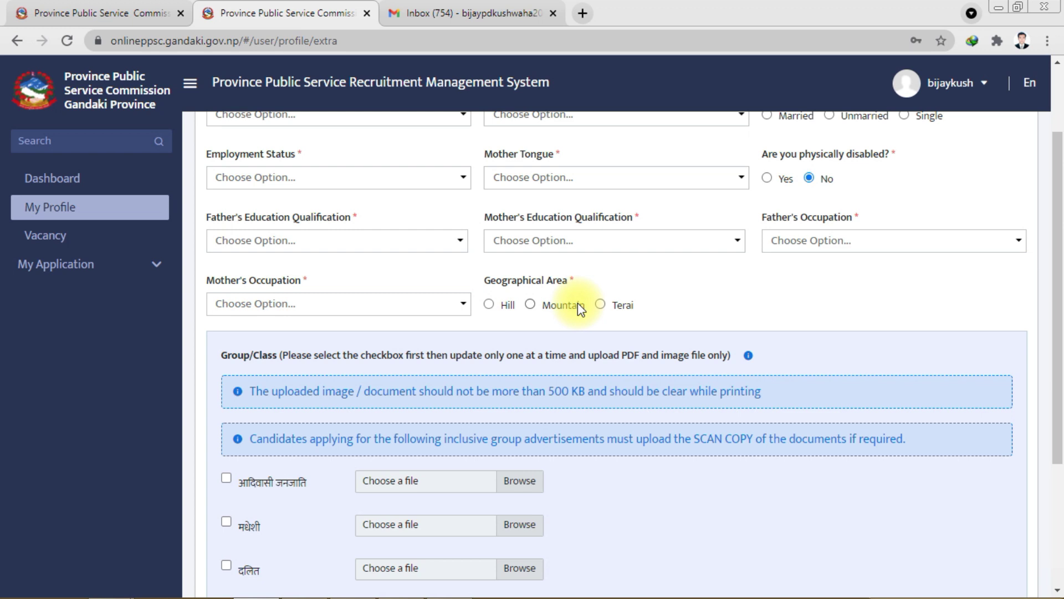
scroll(574, 302, down, 2)
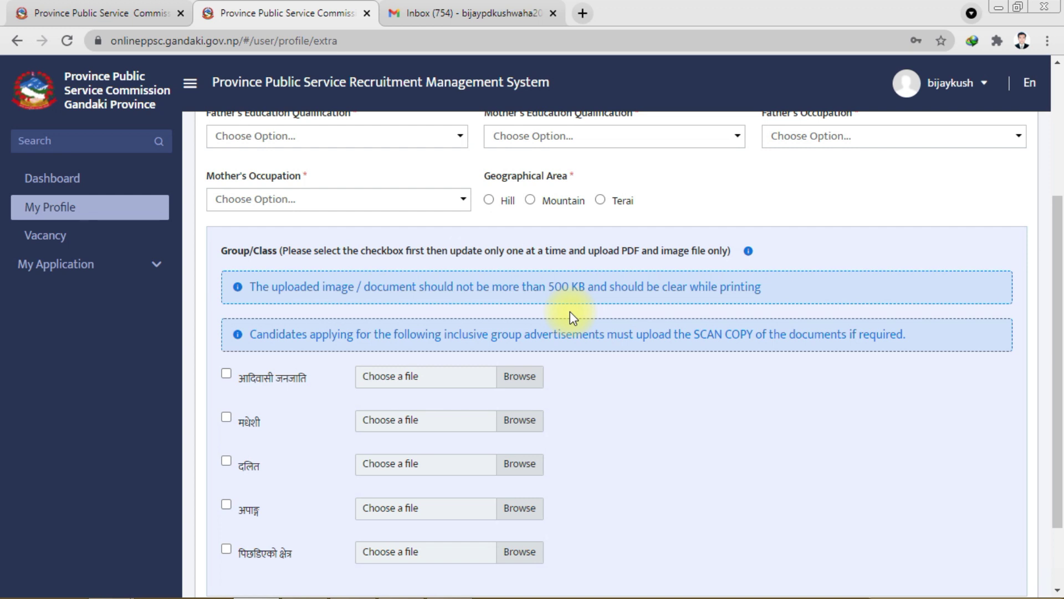
scroll(610, 327, down, 2)
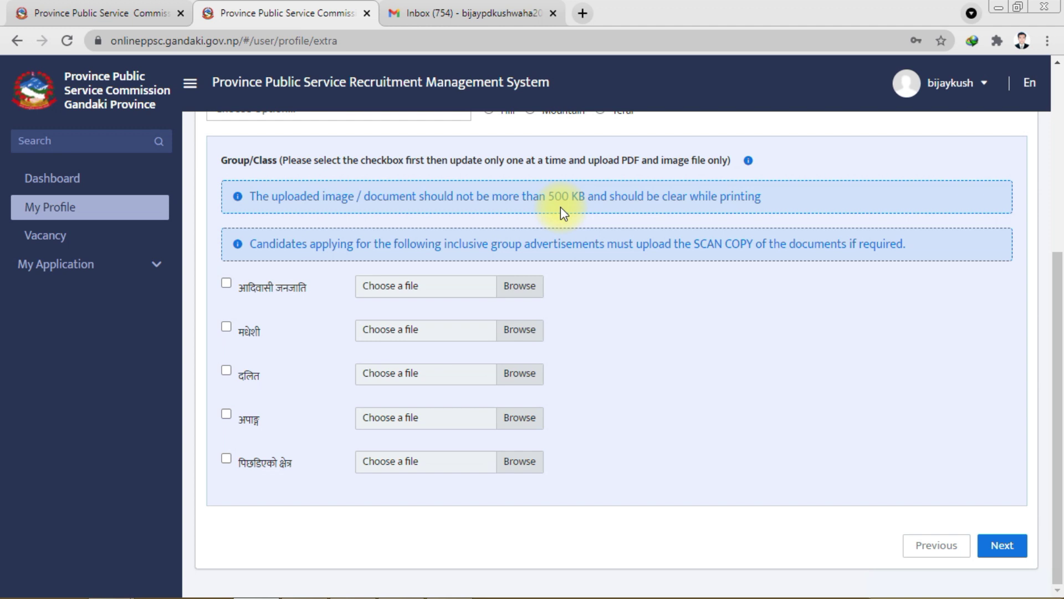
Search the web in a new tab for "online pdf redce size" and look through the PDF compression results
click(582, 14)
text(online)
key(BackSpace)
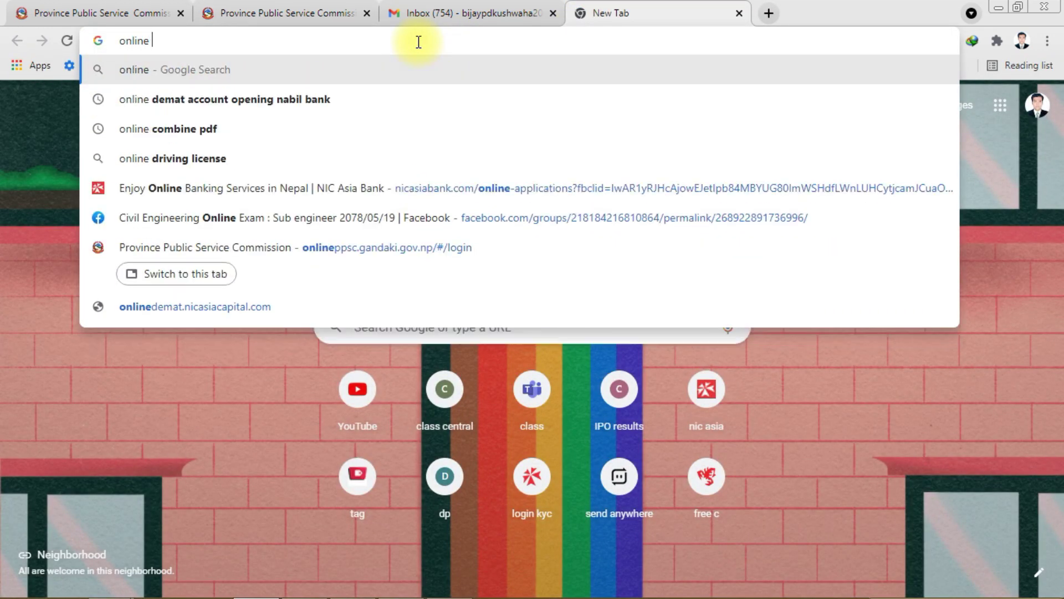
text(pdf )
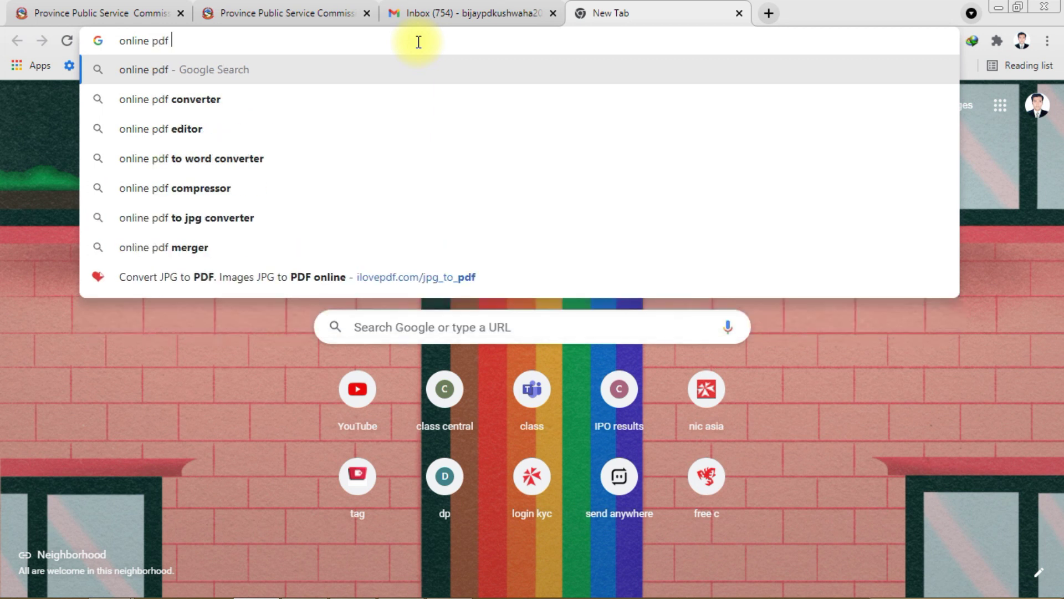
text(redce)
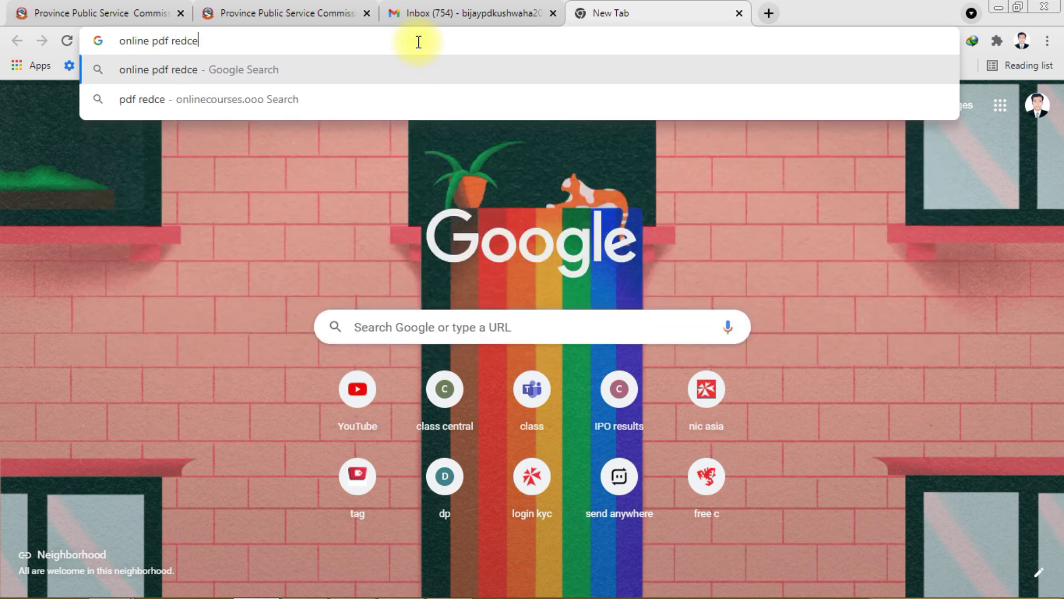
text( size)
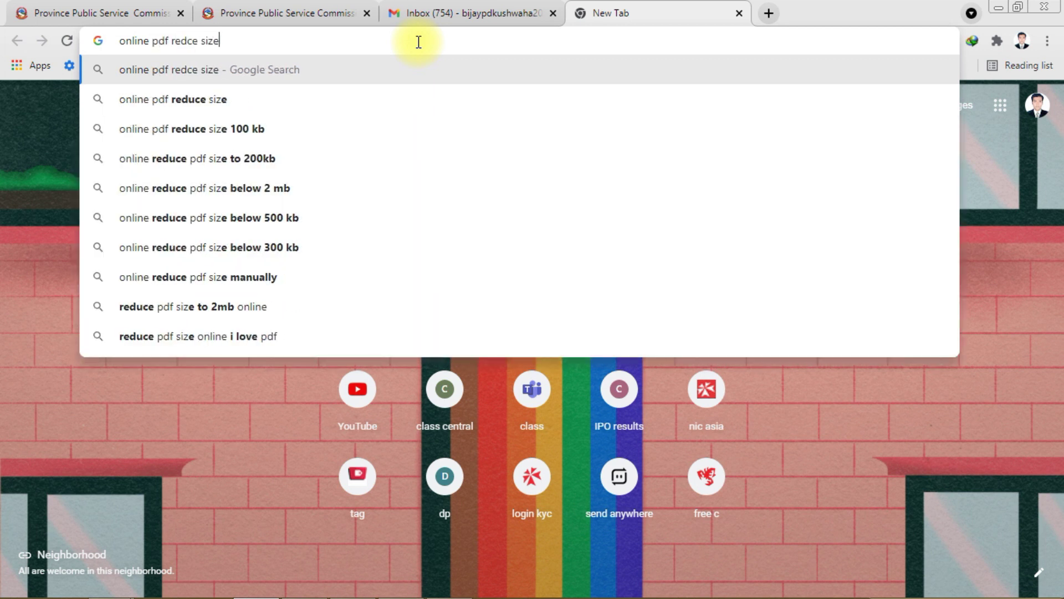
key(Return)
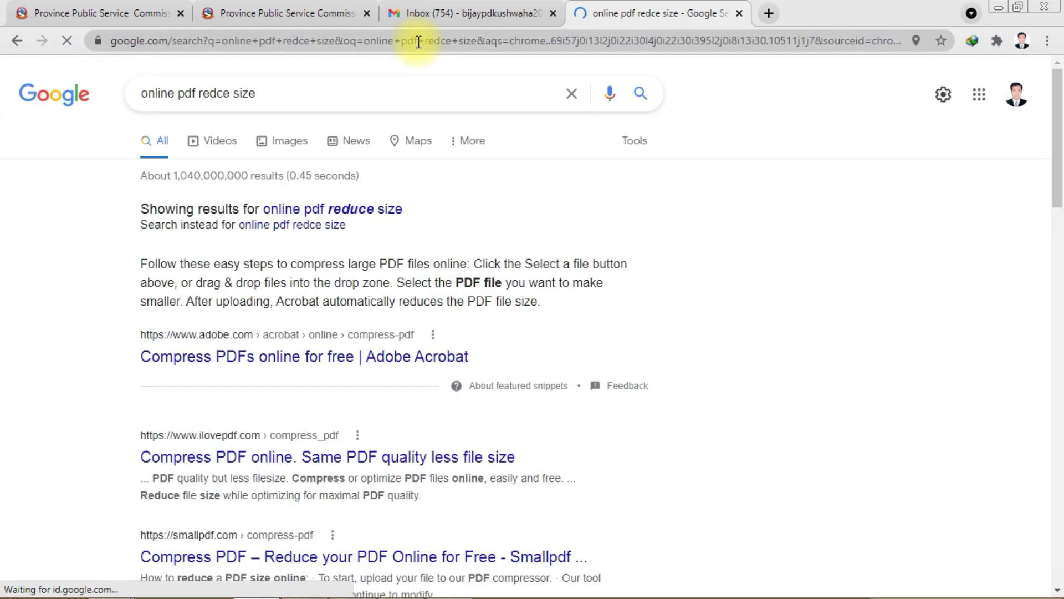
scroll(250, 255, down, 3)
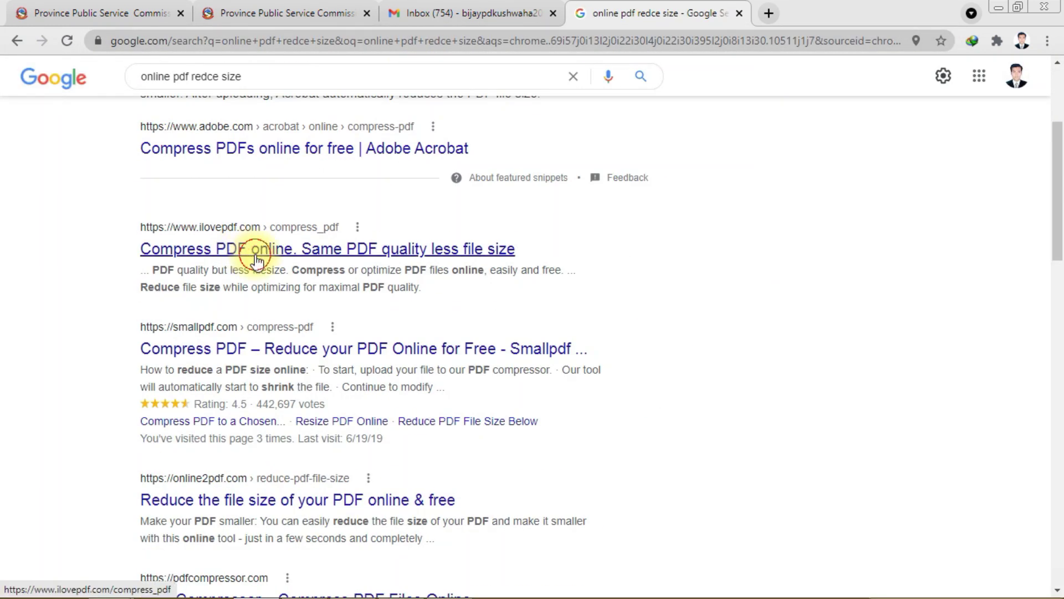
Open iLovePDF's Compress PDF page, view its PDF file selection, and dismiss it without choosing a file
click(252, 256)
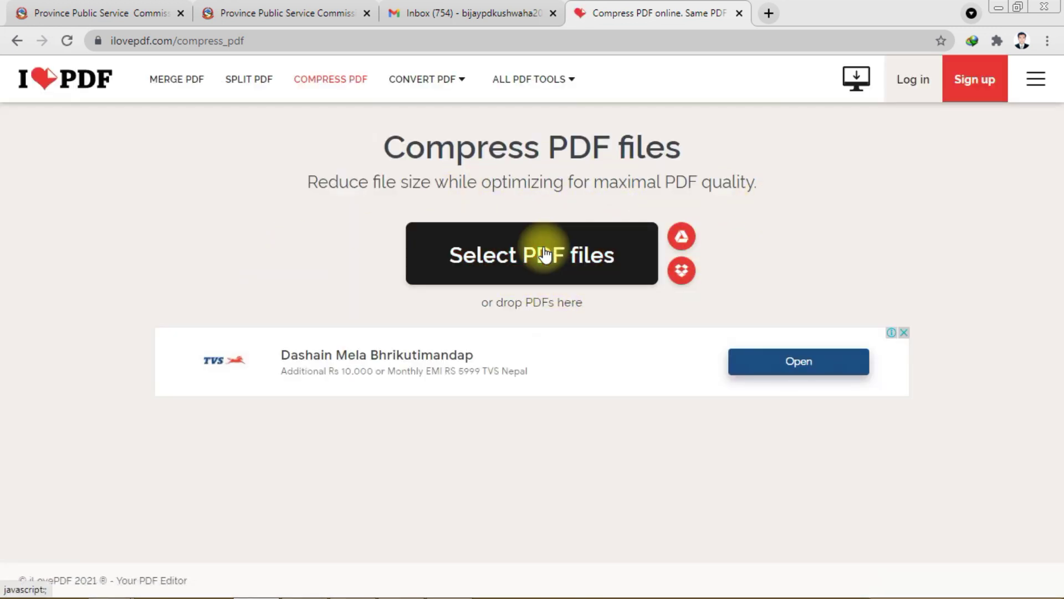
click(545, 254)
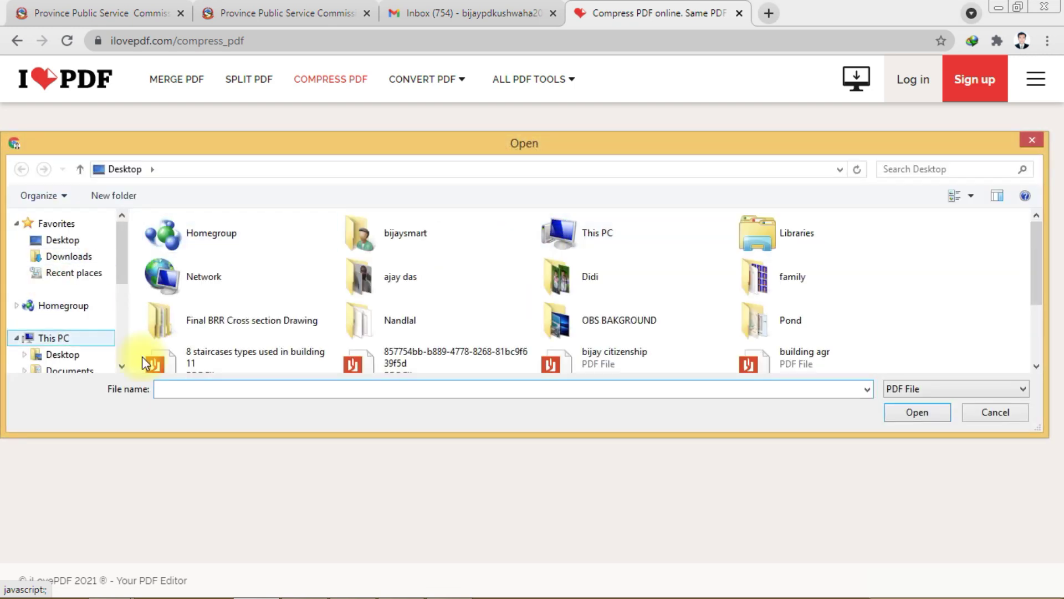
click(1029, 143)
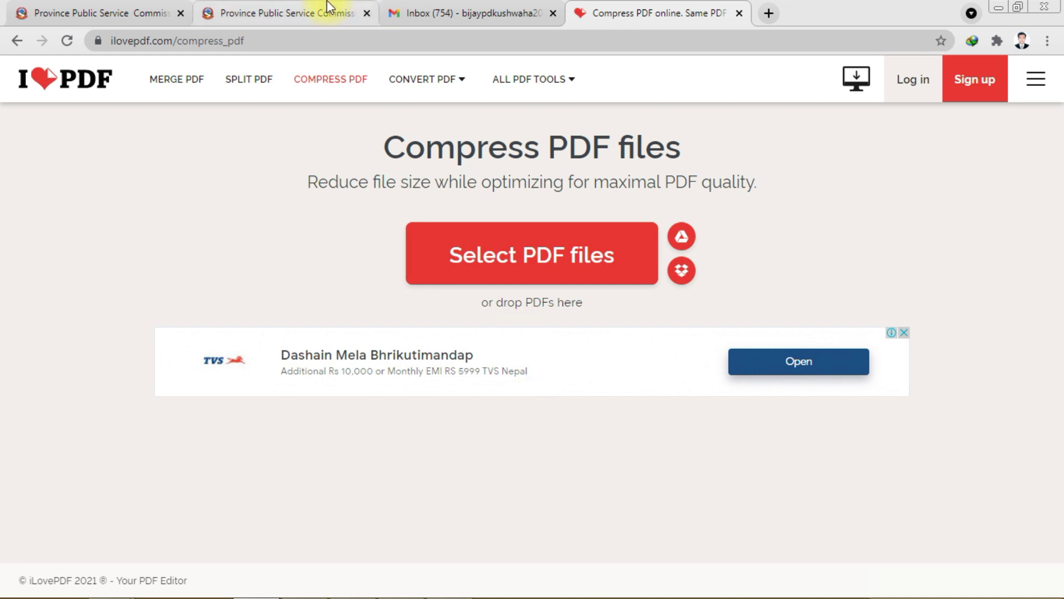
Return to the recruitment portal's profile and examine the Contact section's permanent and mailing address fields
click(463, 13)
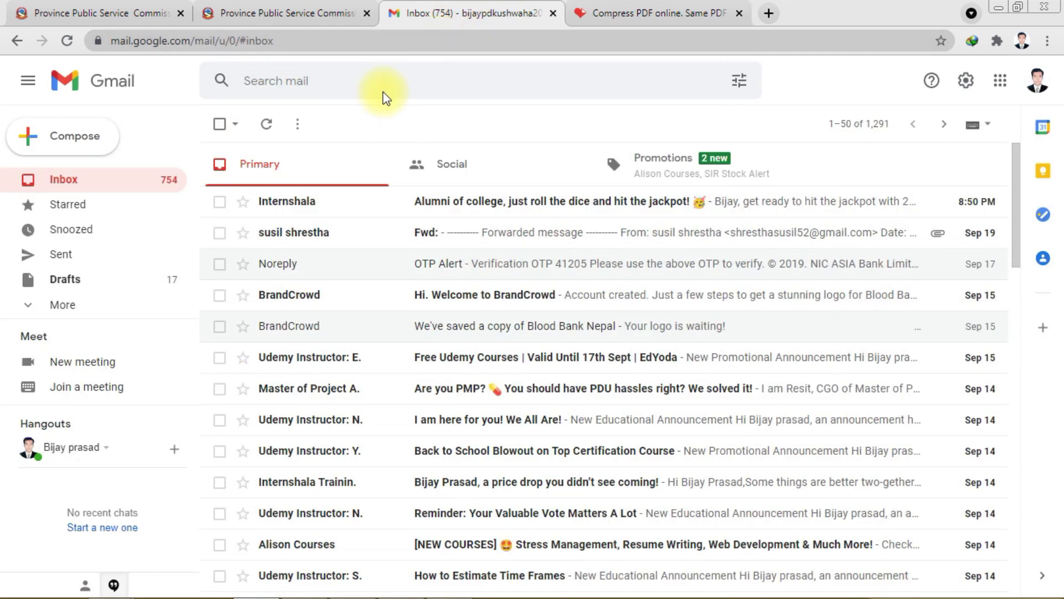
click(266, 12)
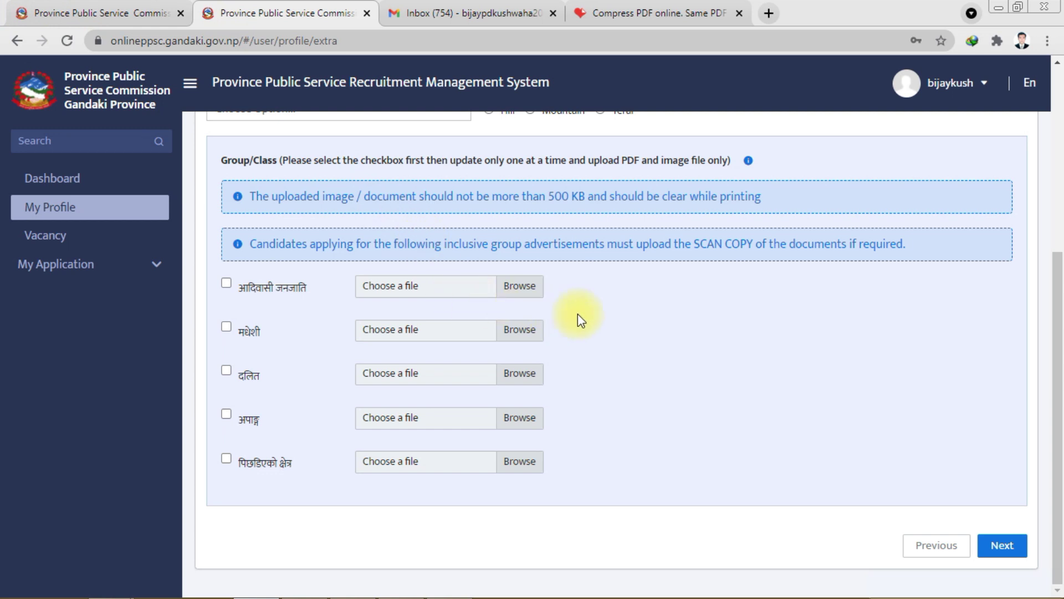
scroll(443, 321, up, 5)
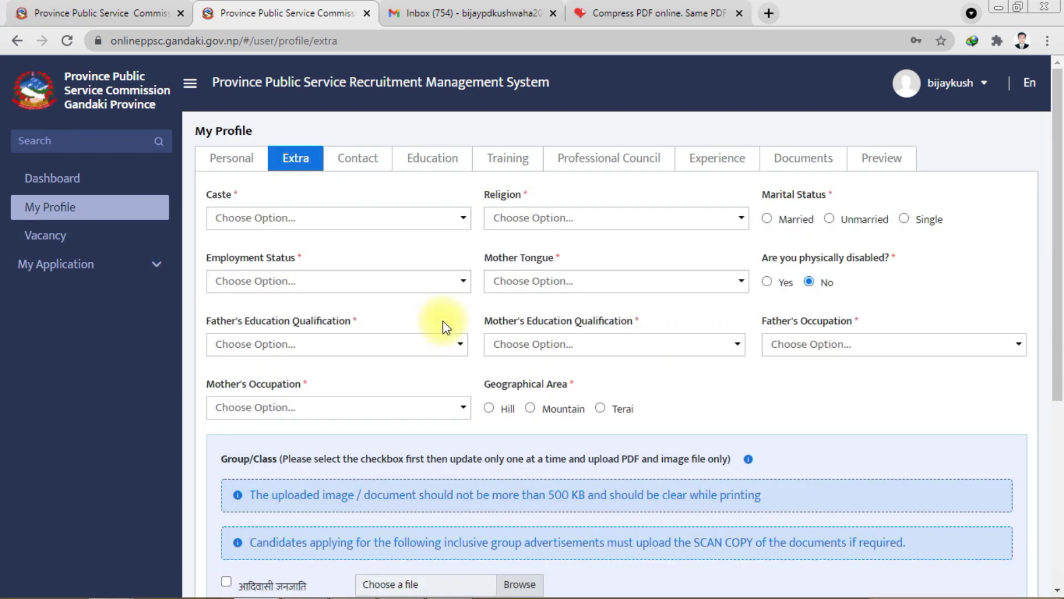
click(356, 158)
scroll(449, 194, down, 2)
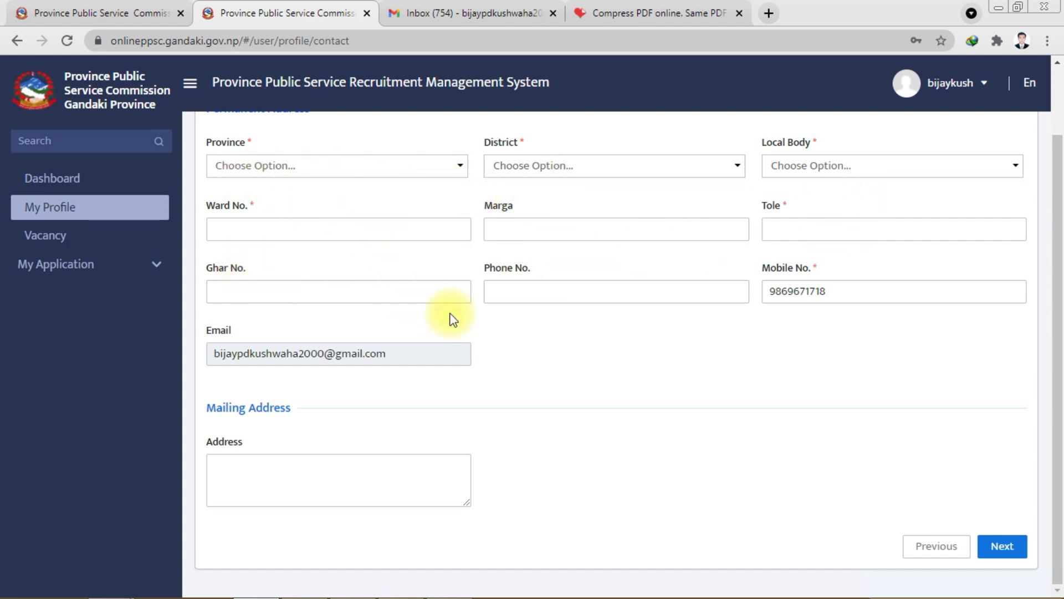
scroll(864, 319, up, 2)
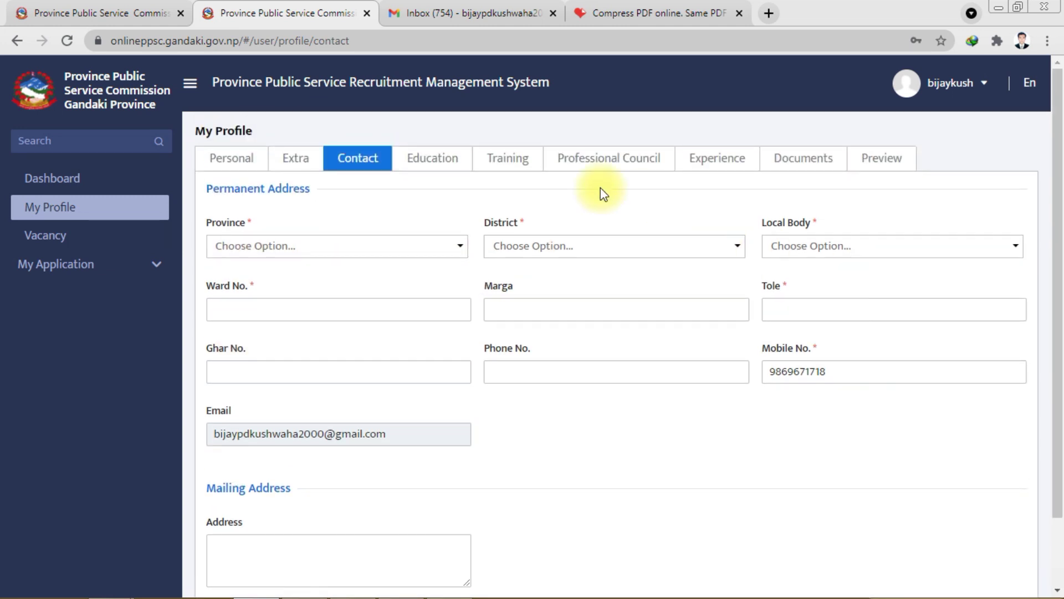
Look through the profile's Education, Training and Professional Council sections and their table columns
click(432, 158)
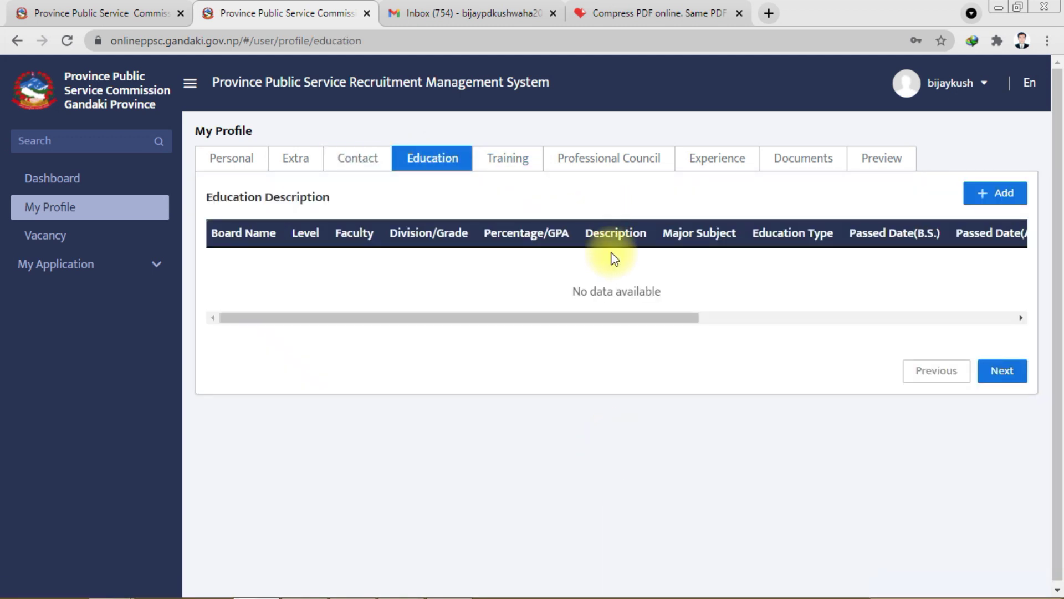
scroll(611, 259, down, 1)
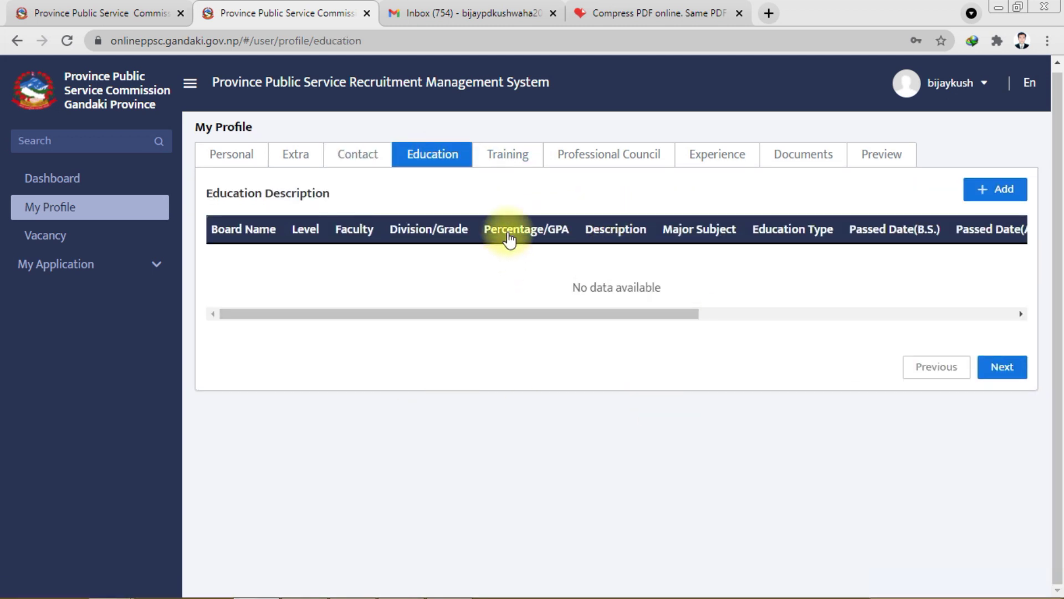
click(504, 157)
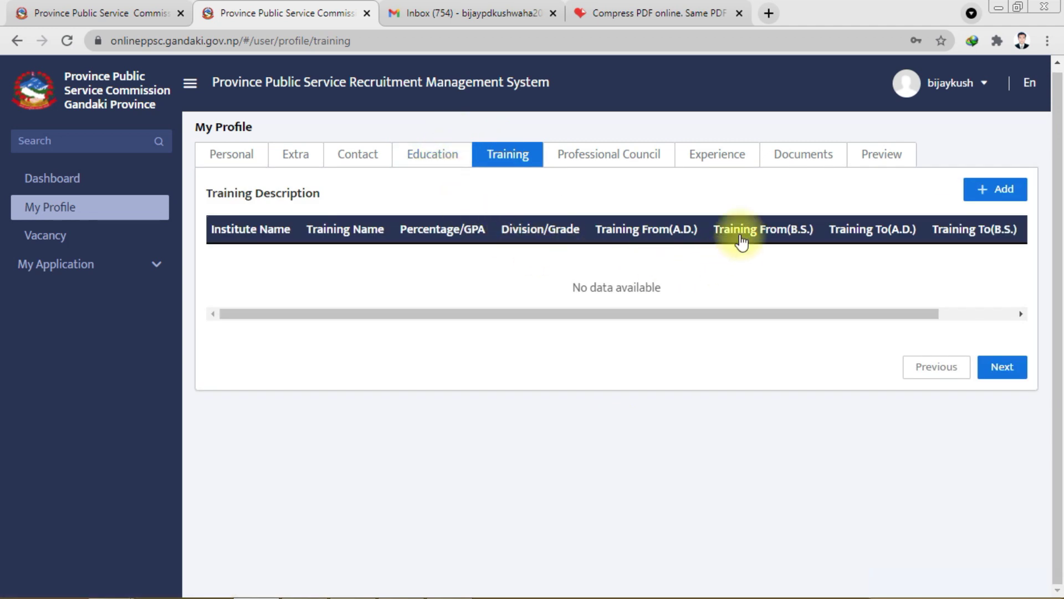
click(591, 154)
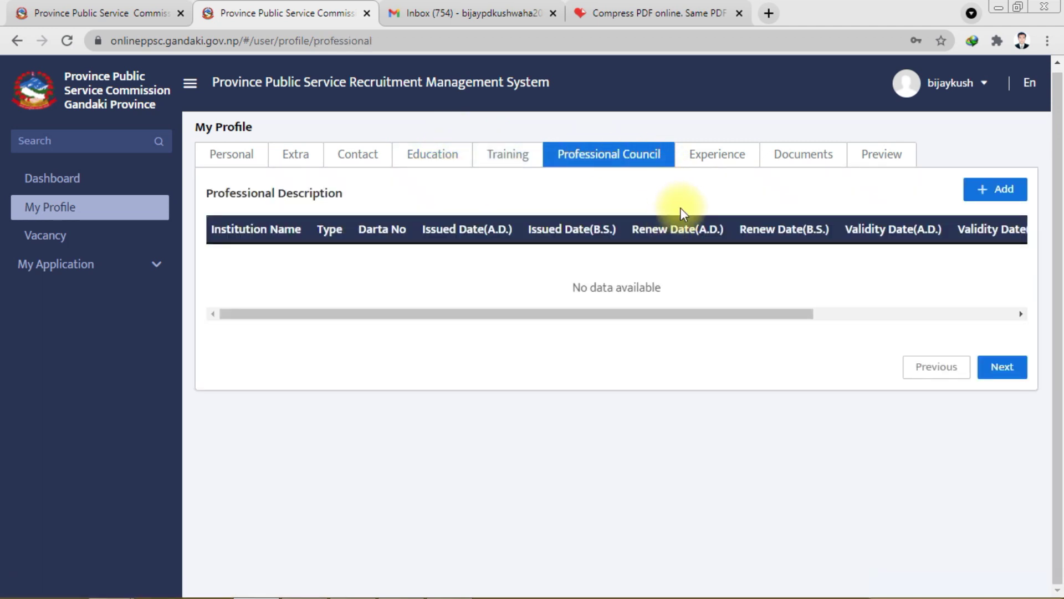
Examine the Experience section's instructions and tables and the Documents section's photograph, signature and citizenship upload requirements
click(741, 166)
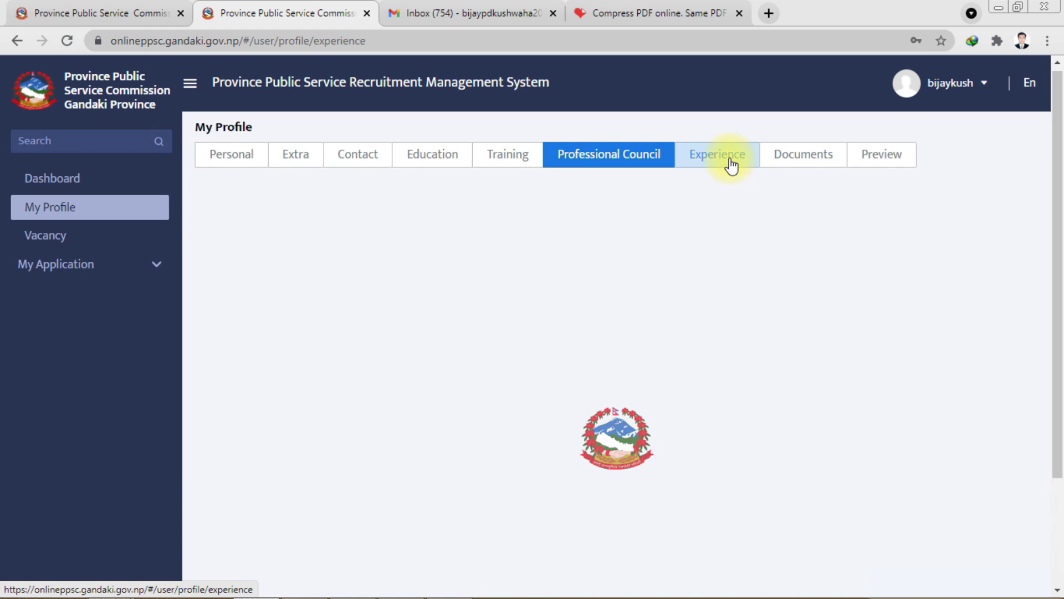
scroll(715, 200, down, 3)
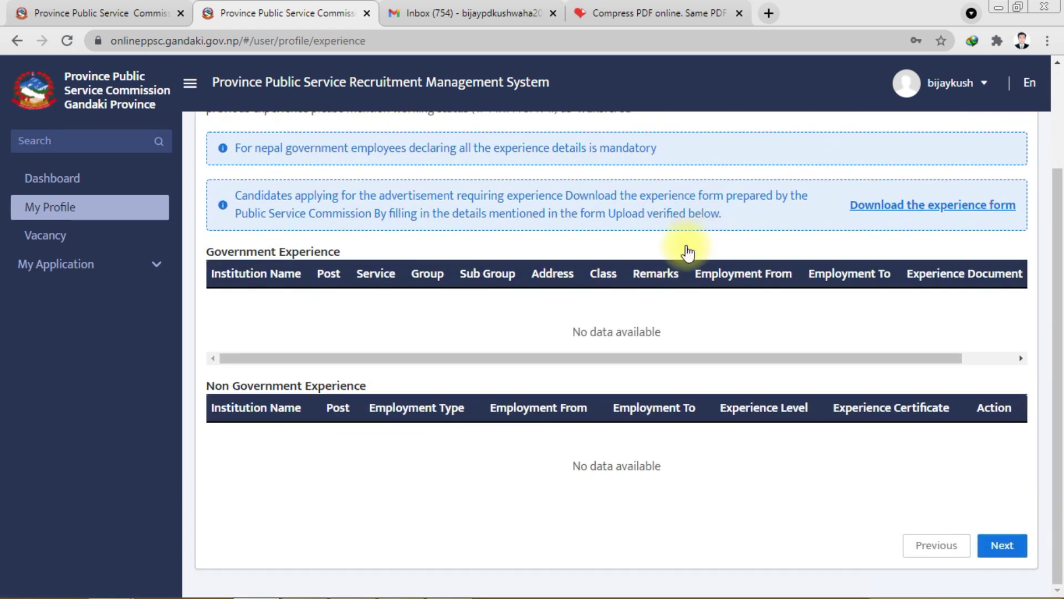
scroll(682, 257, up, 3)
click(805, 162)
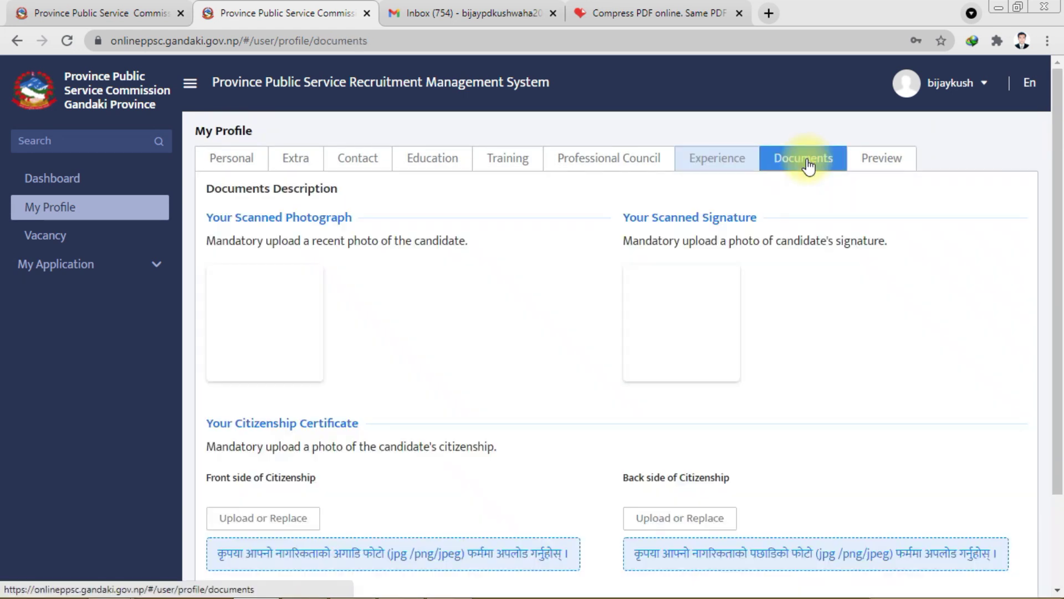
scroll(318, 244, down, 3)
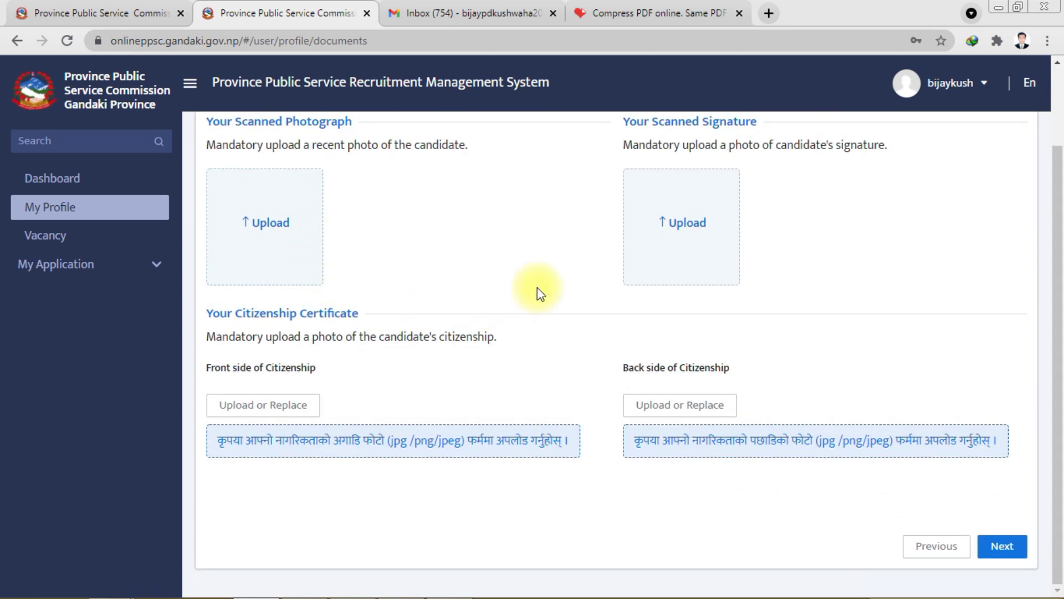
scroll(440, 254, up, 3)
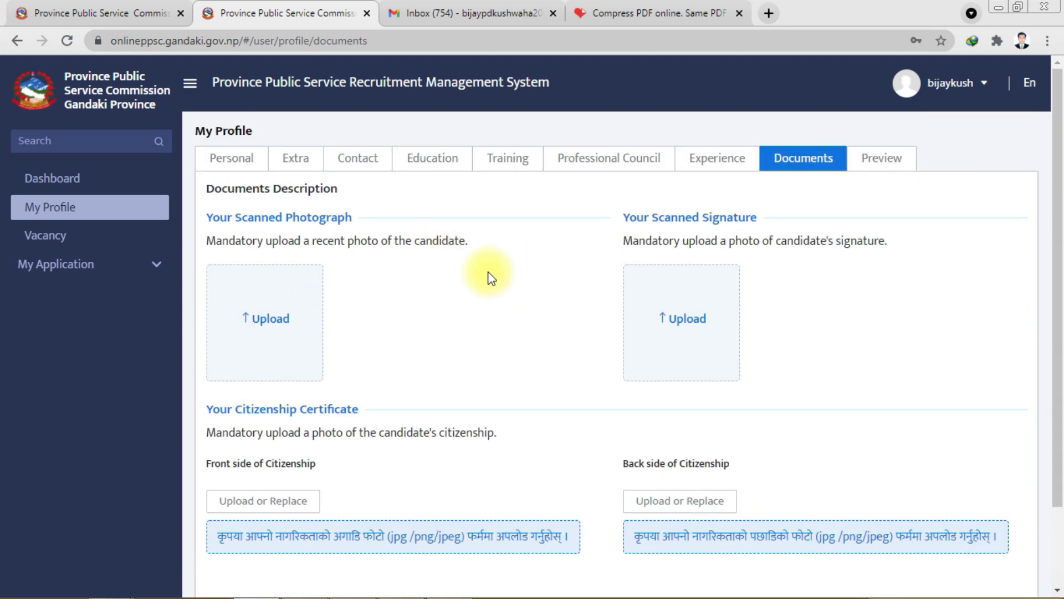
Open the profile's Preview and read through the personal, citizenship, education, training, experience, professional and address details
click(876, 158)
scroll(503, 301, down, 10)
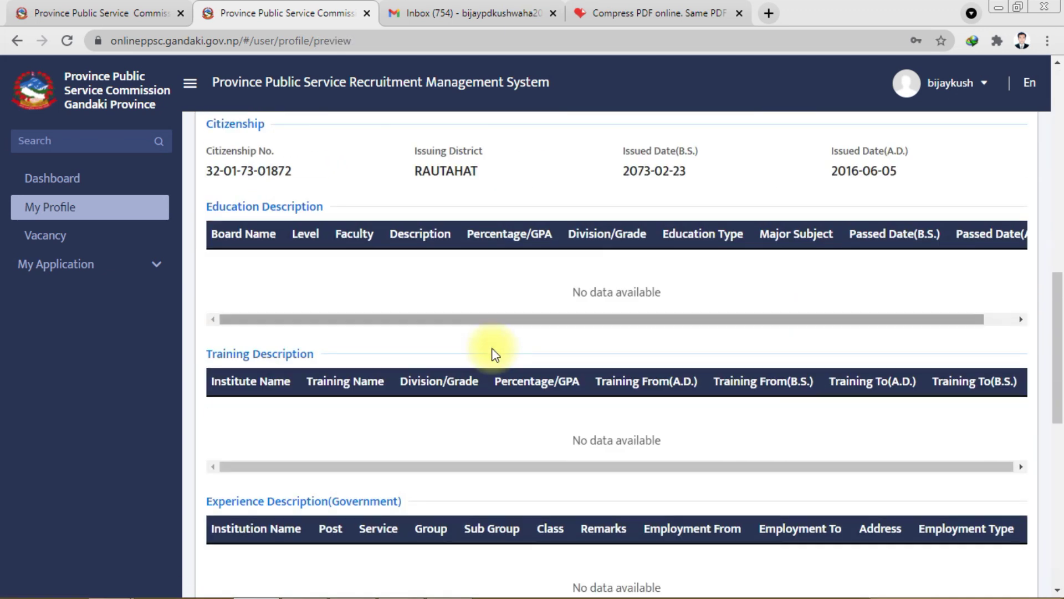
scroll(490, 335, down, 5)
scroll(490, 336, down, 3)
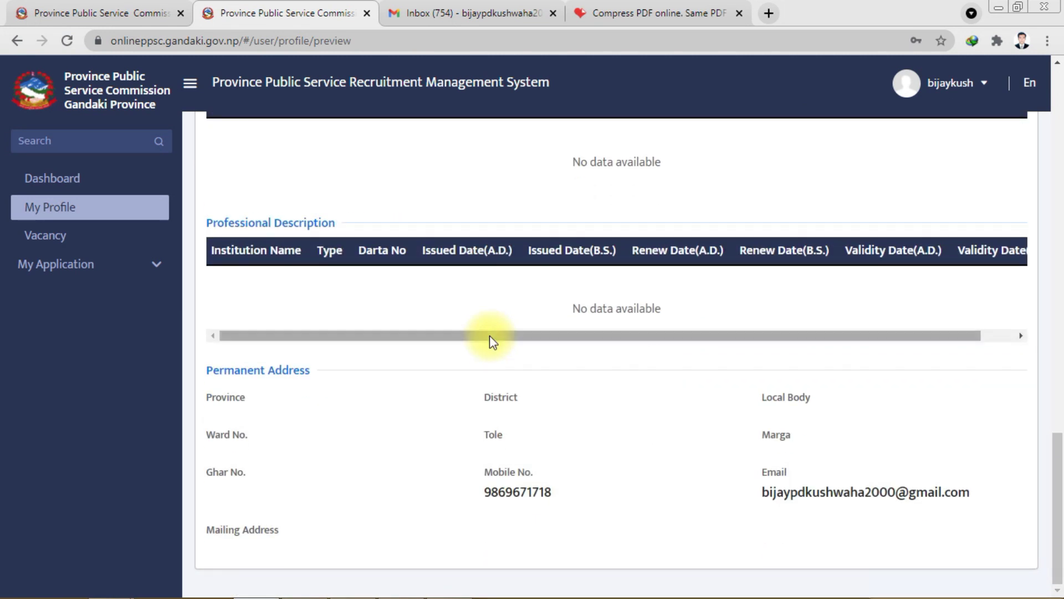
scroll(557, 377, up, 15)
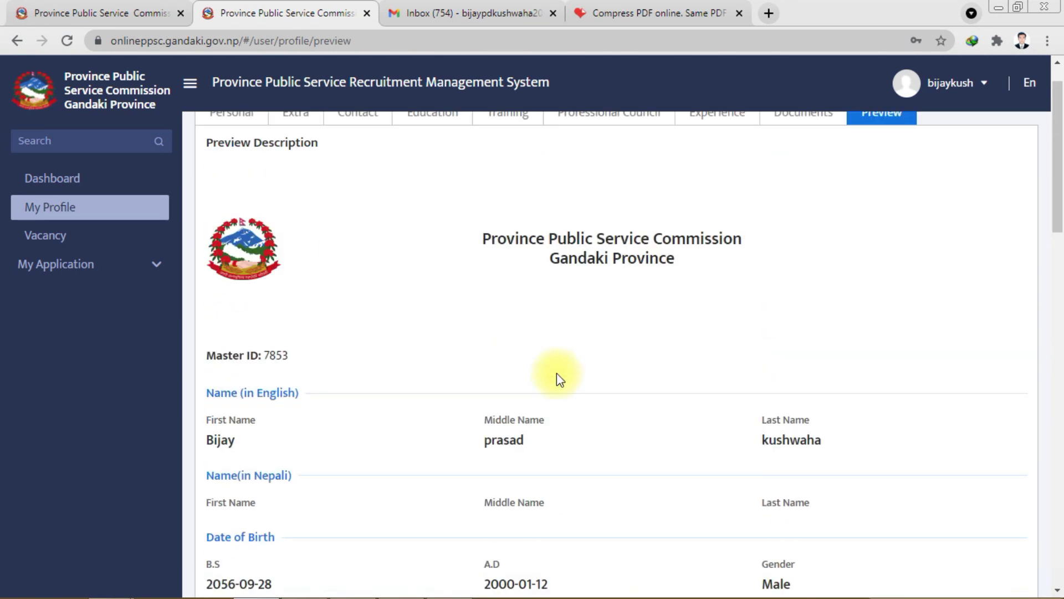
scroll(285, 364, down, 9)
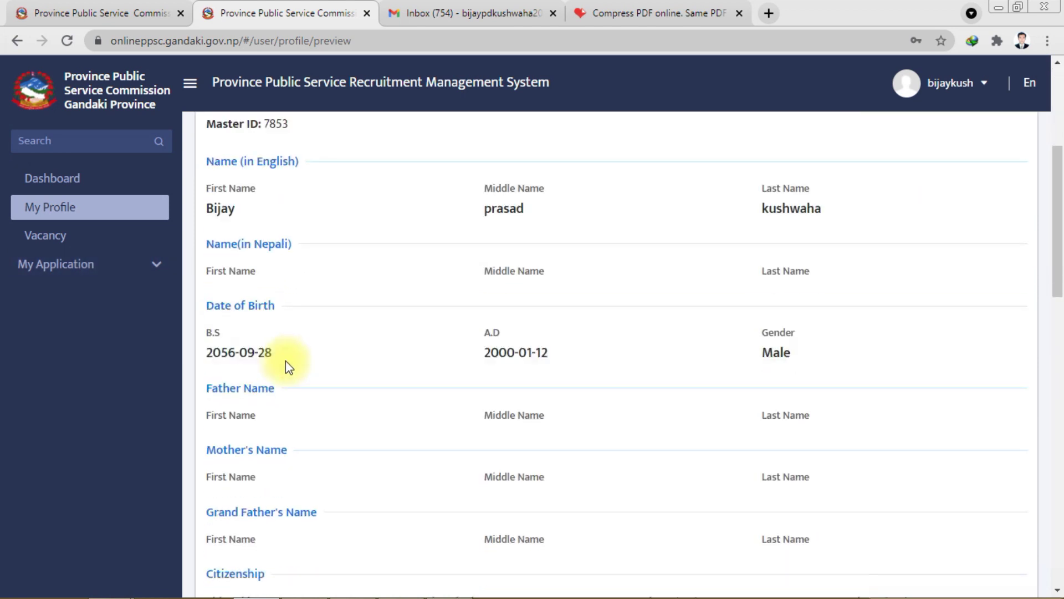
scroll(285, 360, up, 7)
scroll(376, 297, up, 2)
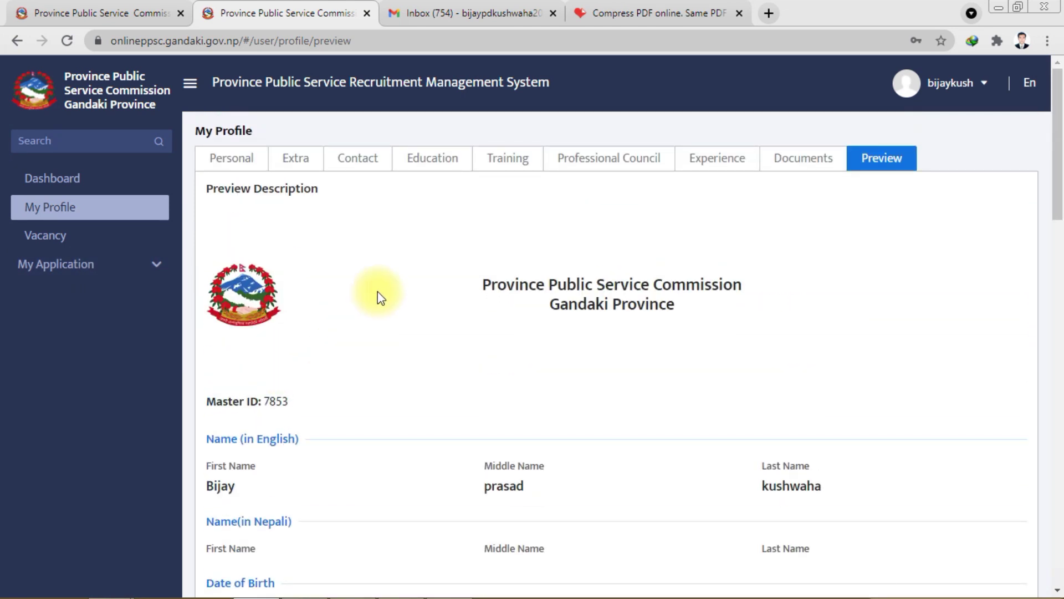
scroll(517, 323, down, 9)
scroll(517, 326, down, 10)
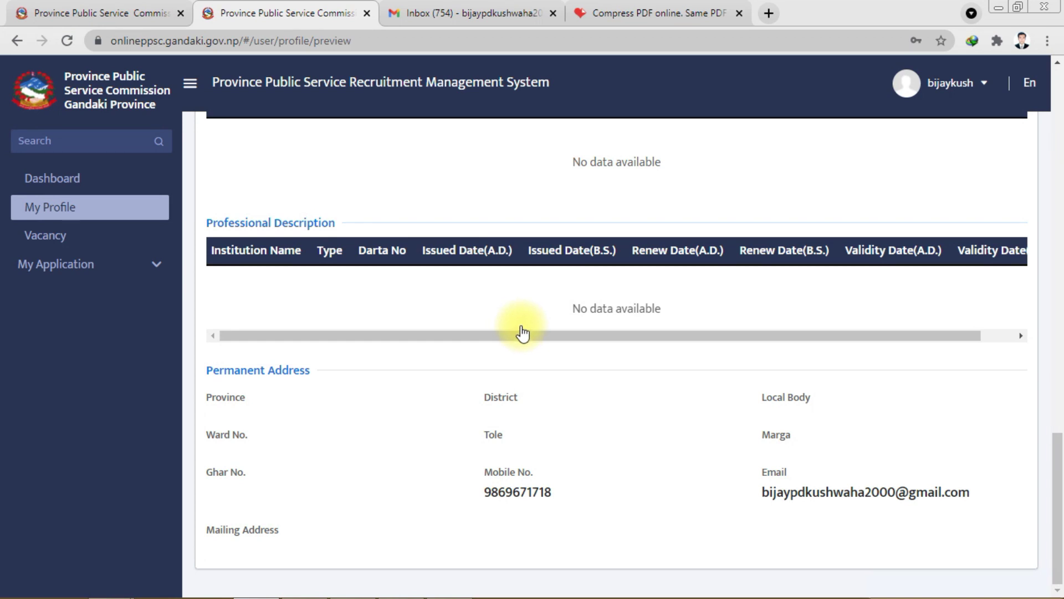
scroll(522, 333, up, 6)
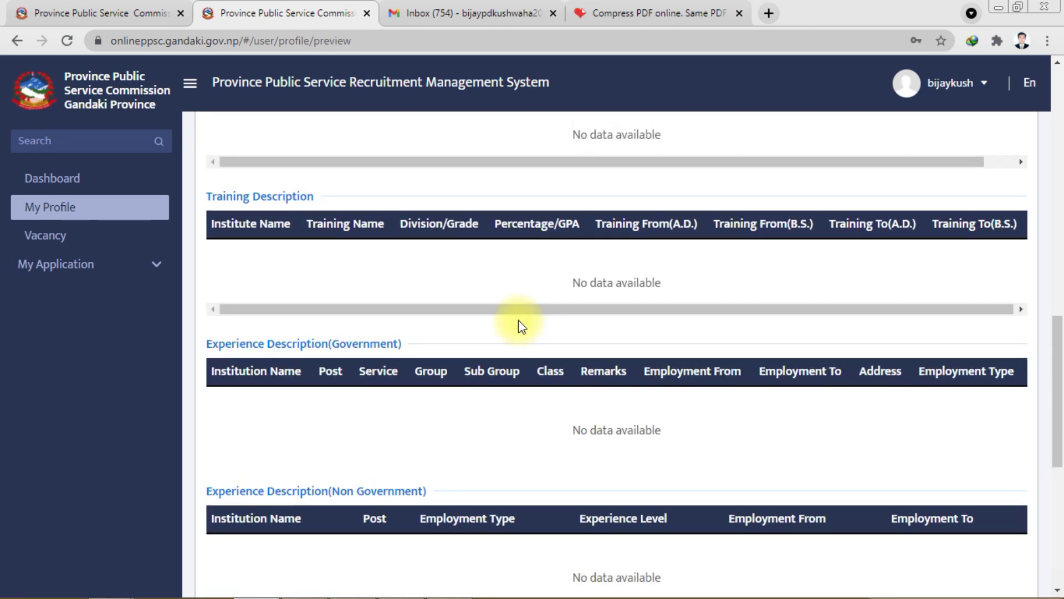
scroll(833, 324, down, 5)
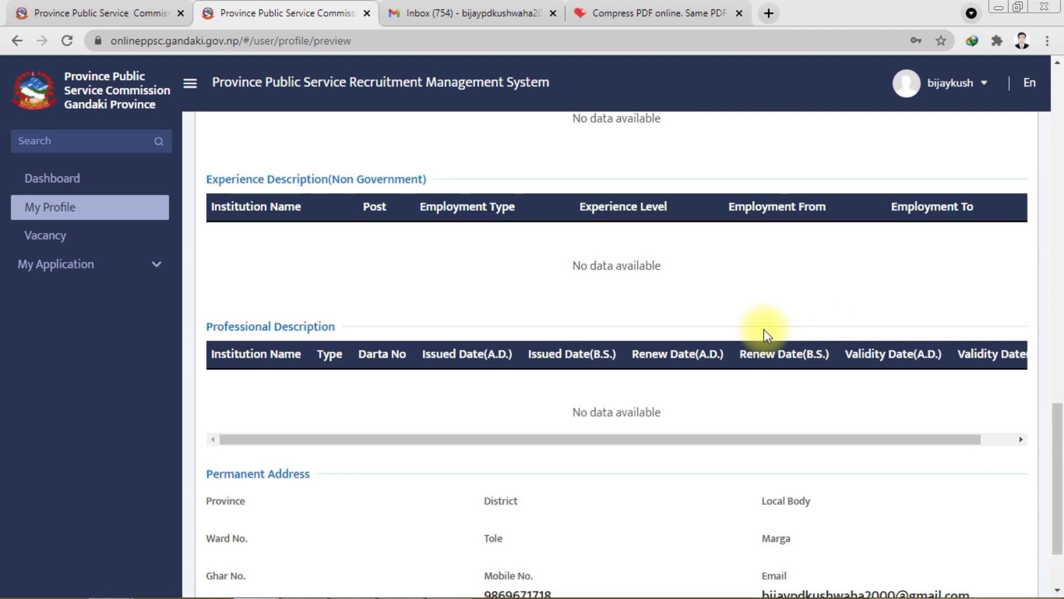
scroll(764, 335, down, 2)
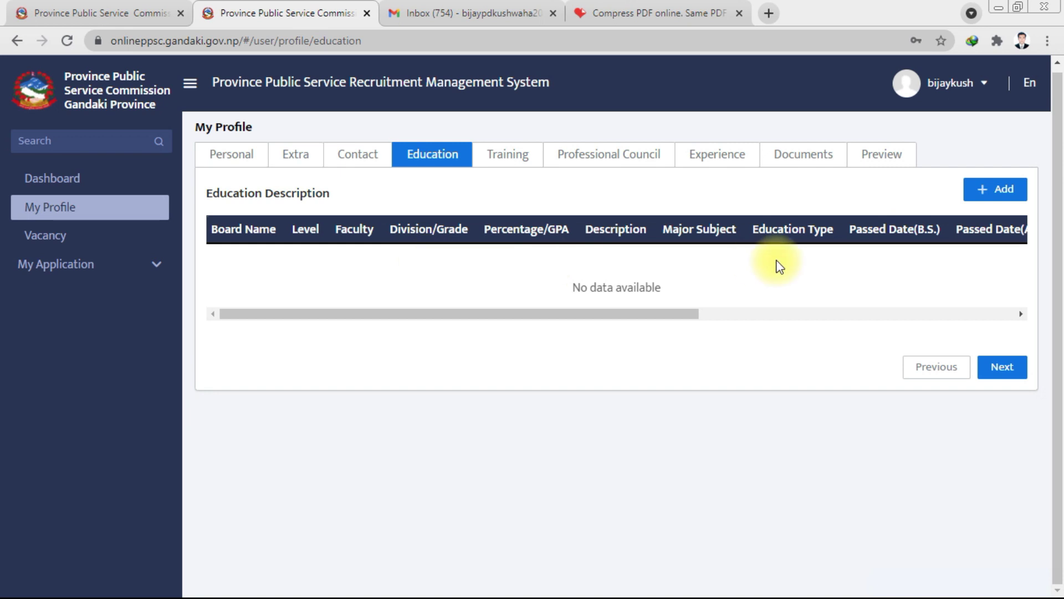
Start a new education entry with Purbanchal University, Biratnagar as the board and view the available education levels
click(978, 191)
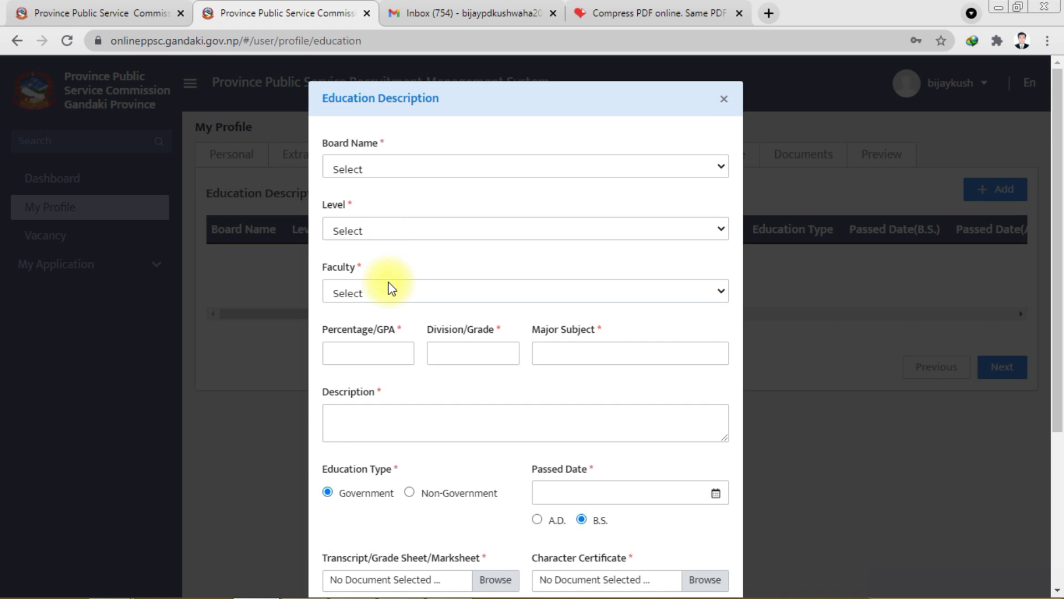
click(387, 160)
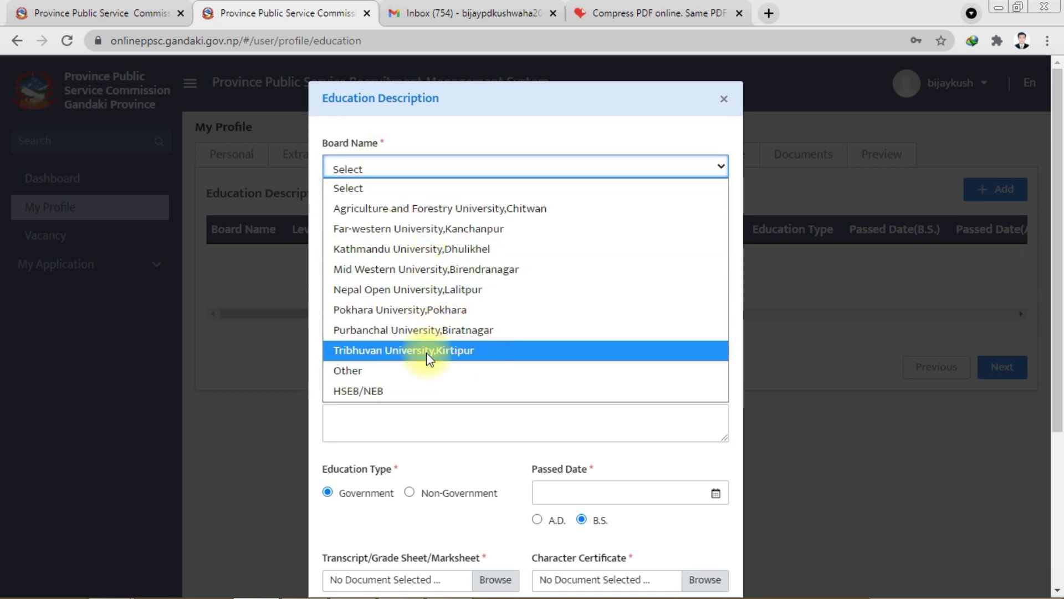
click(428, 325)
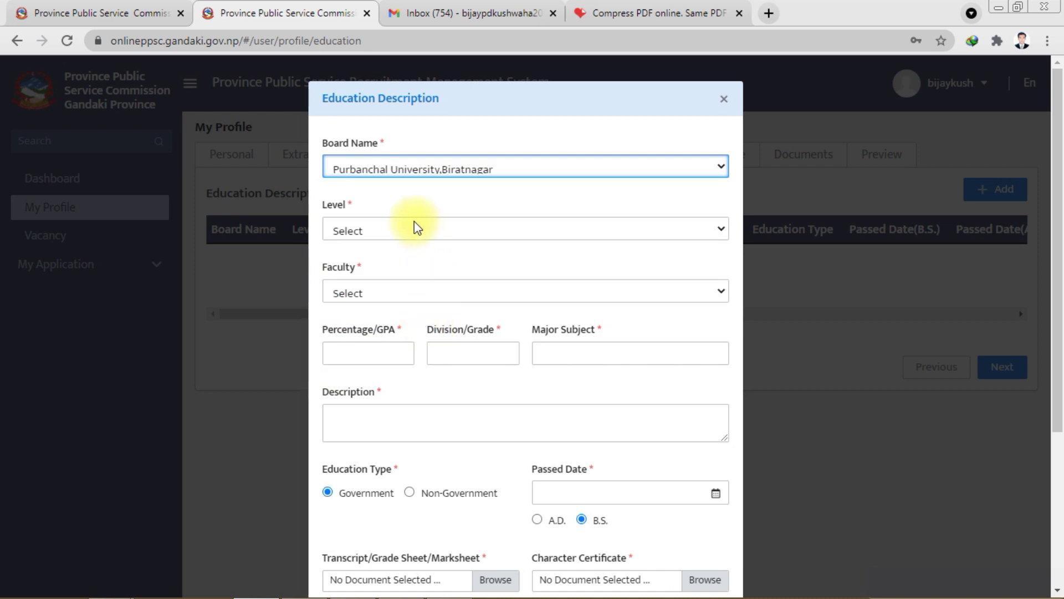
click(388, 228)
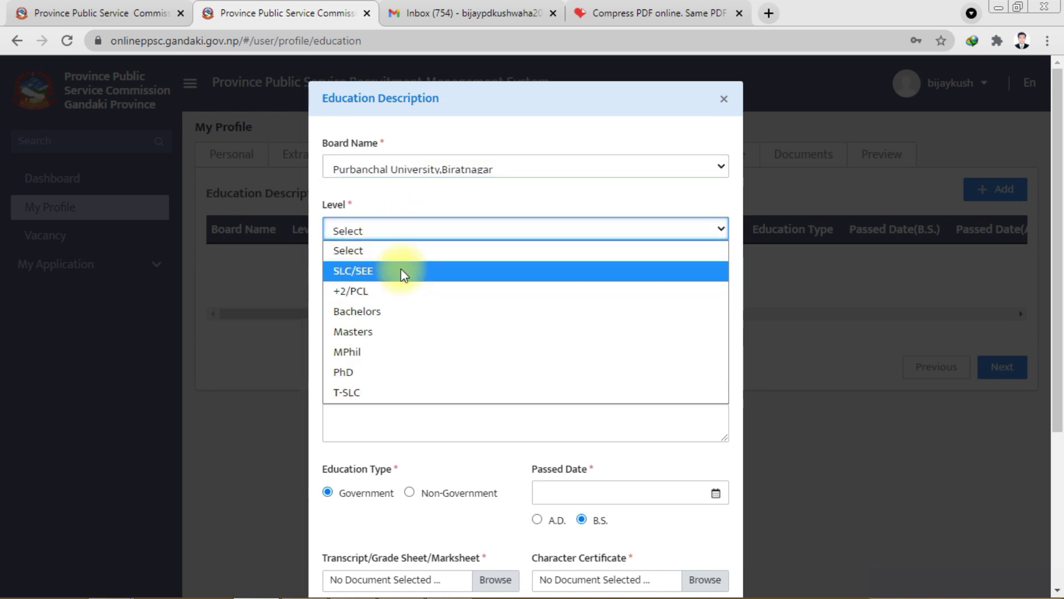
click(280, 281)
Add and save a +2/PCL education entry with board Other (CTEVT), Engineering faculty, 70.3 First, major subject Hill Road and passed date 2018-01-09 A.D
click(990, 190)
scroll(516, 288, down, 3)
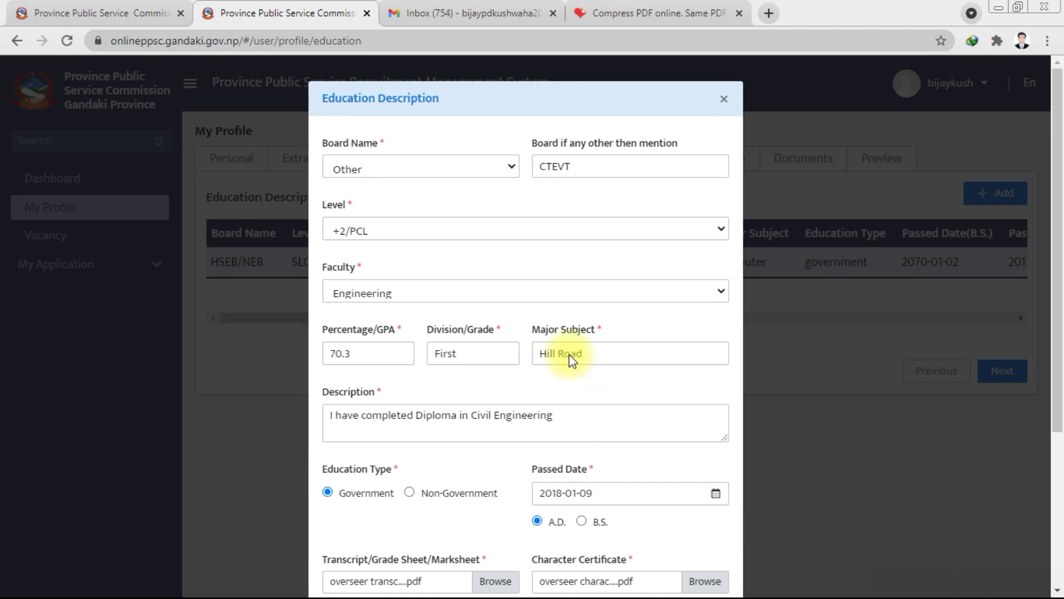
click(443, 175)
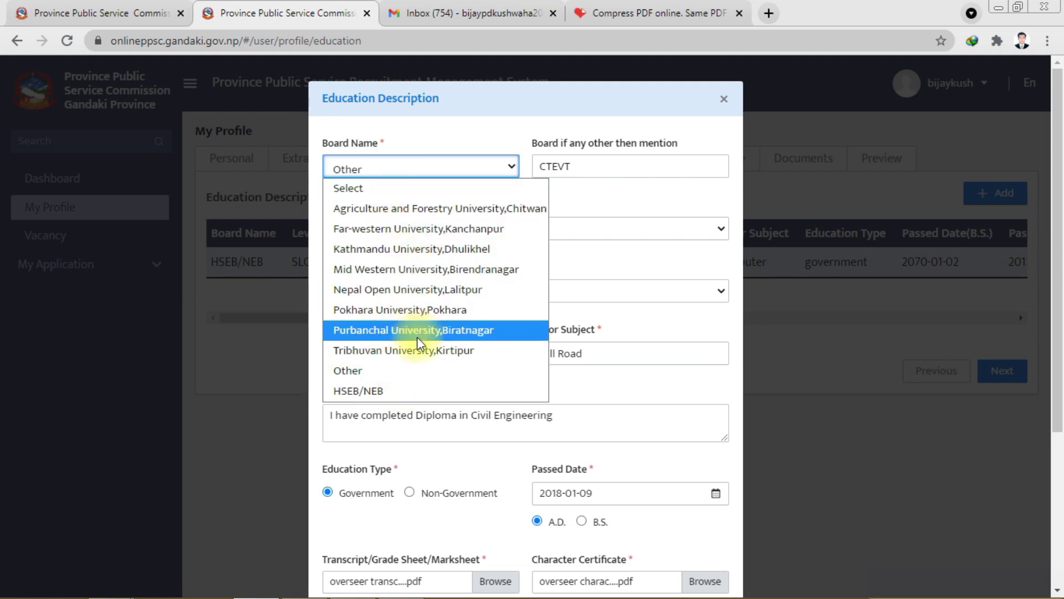
click(414, 369)
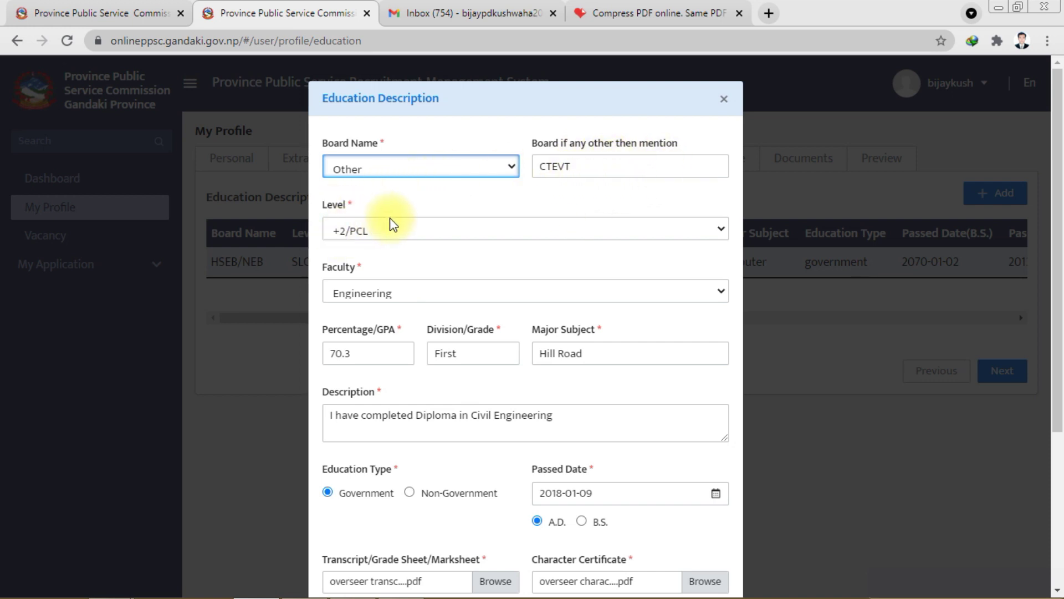
scroll(392, 222, down, 2)
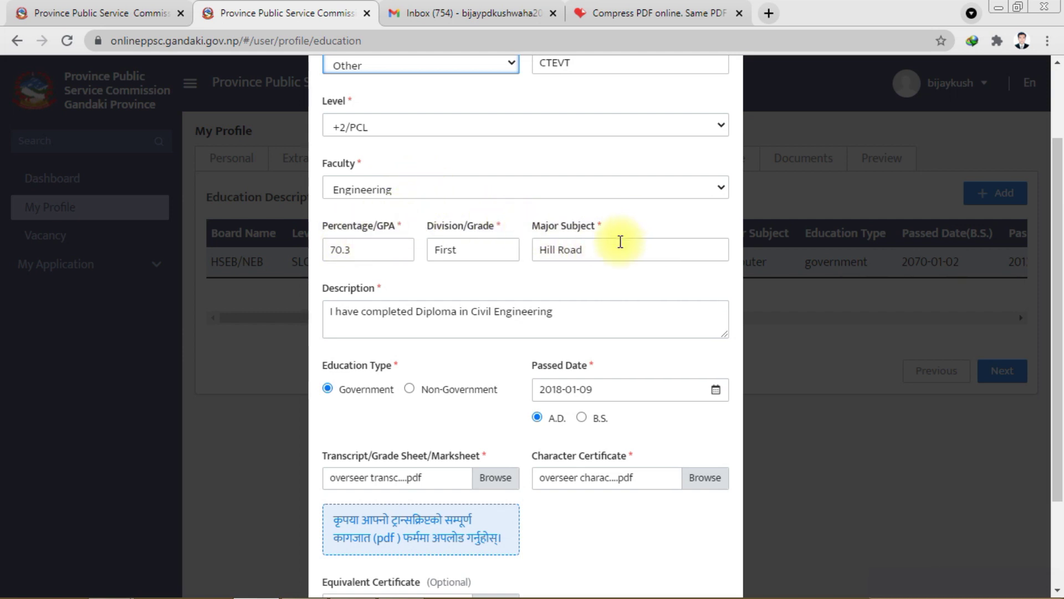
scroll(460, 250, down, 2)
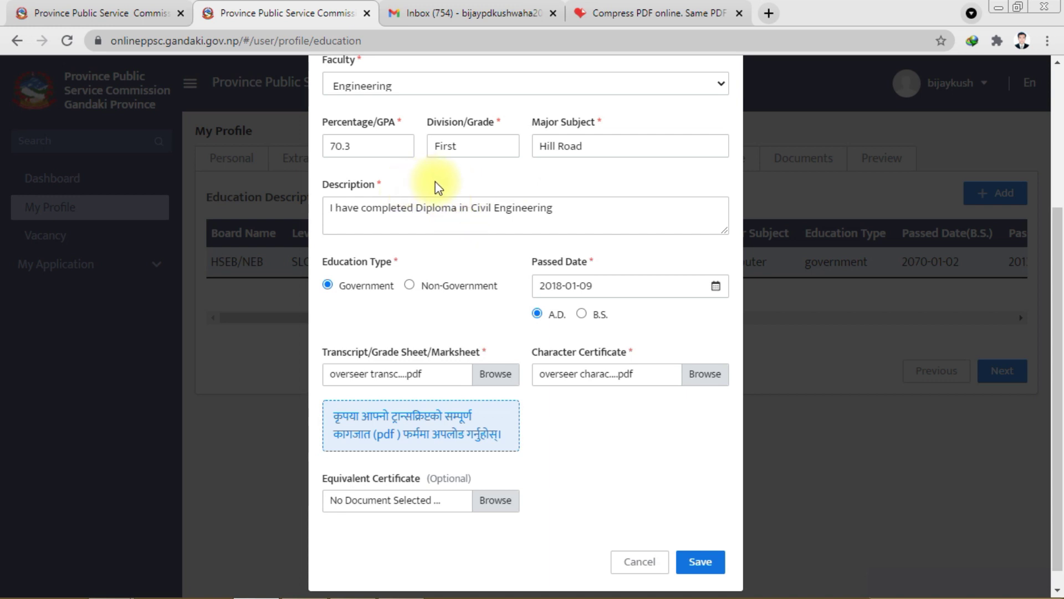
scroll(440, 200, down, 1)
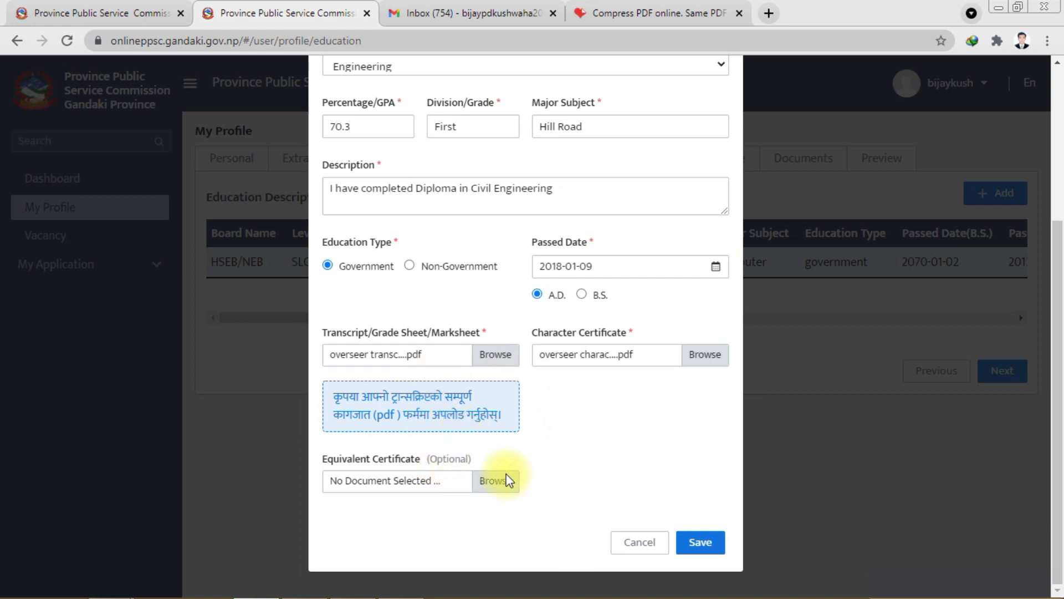
click(698, 542)
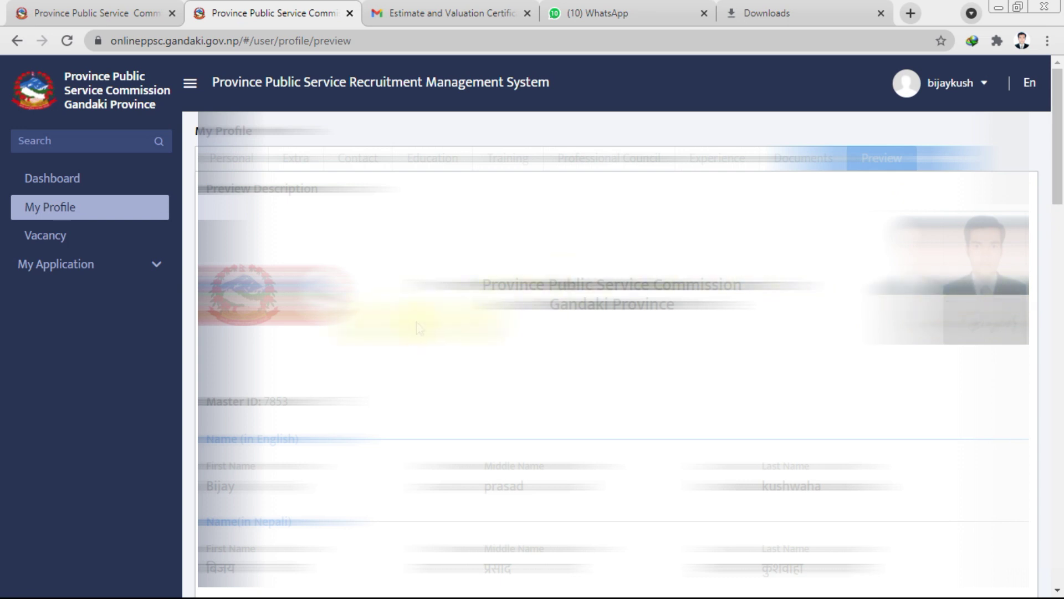
Review the completed profile preview from the personal details through education, training, experience and professional entries to the permanent address
scroll(764, 301, down, 2)
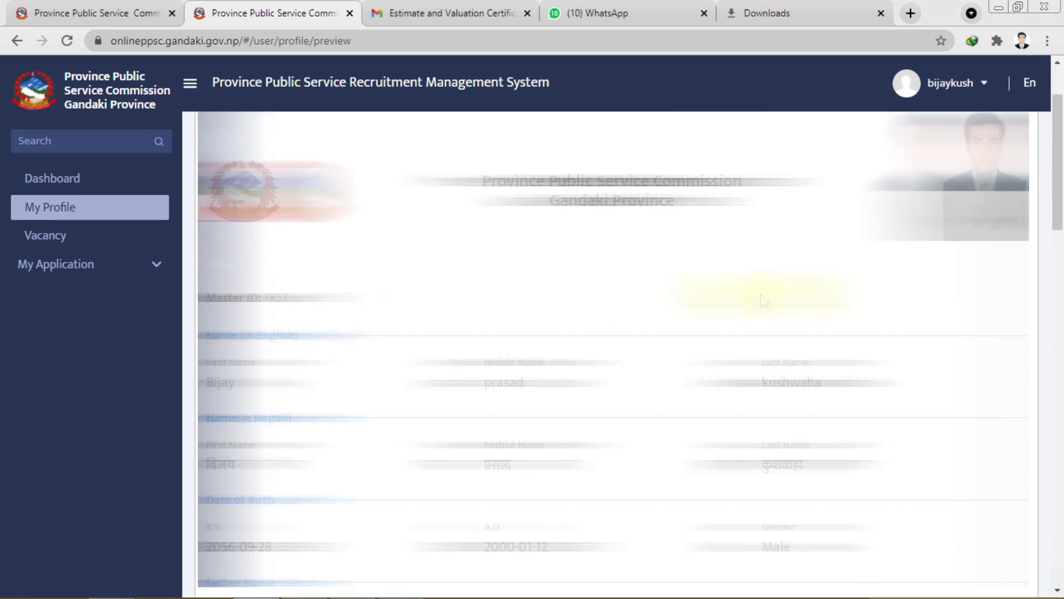
scroll(763, 301, down, 2)
scroll(520, 268, down, 4)
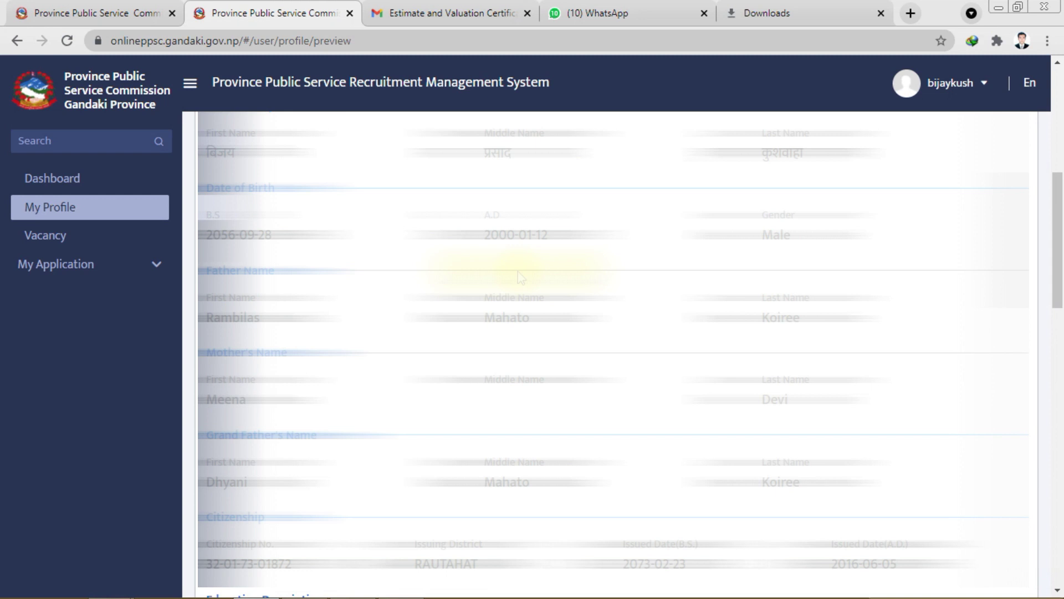
scroll(608, 293, down, 15)
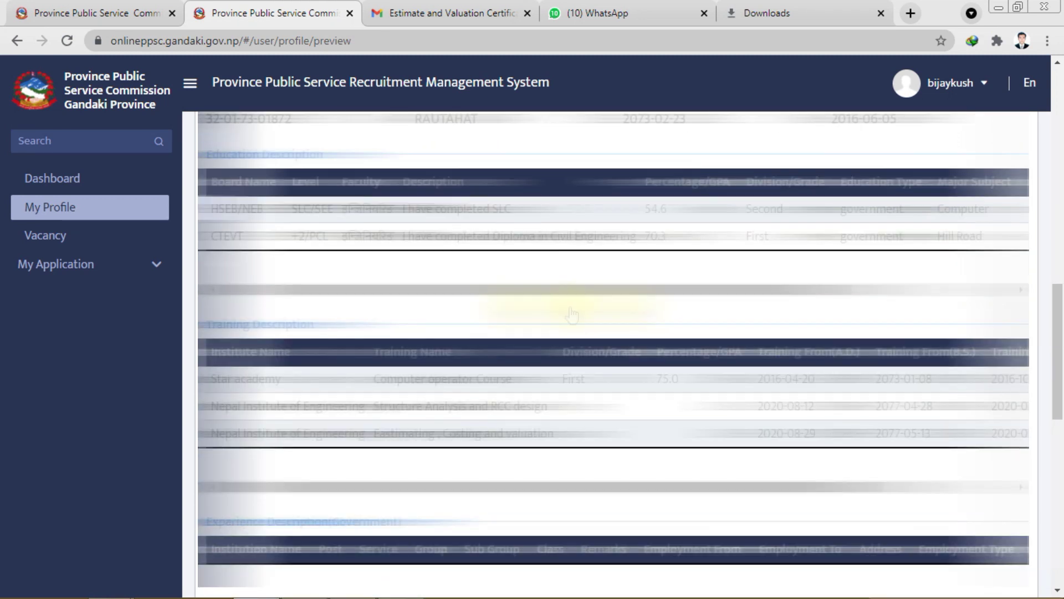
scroll(573, 315, down, 5)
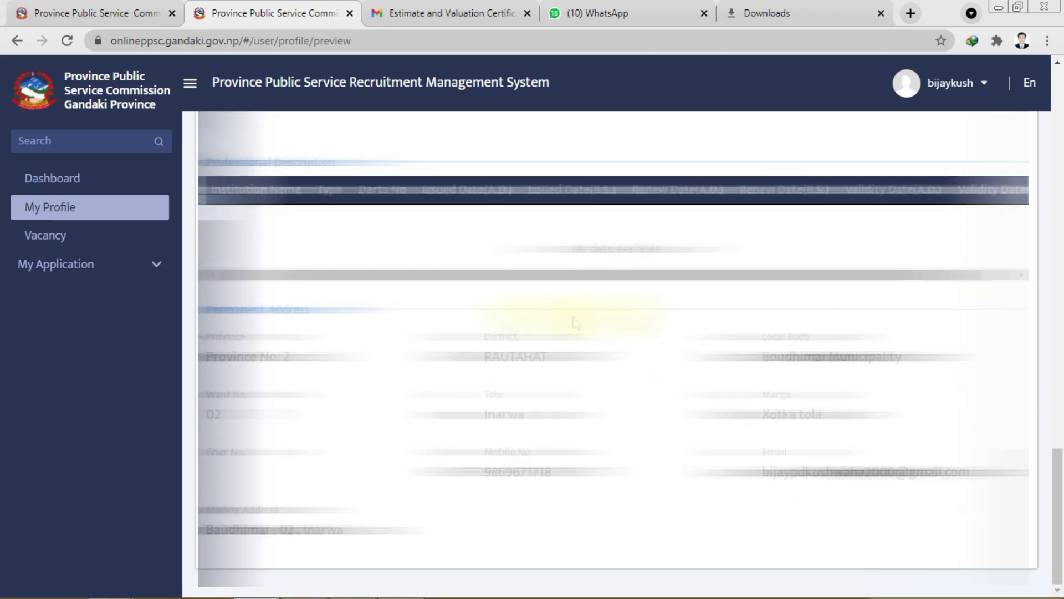
scroll(610, 413, up, 12)
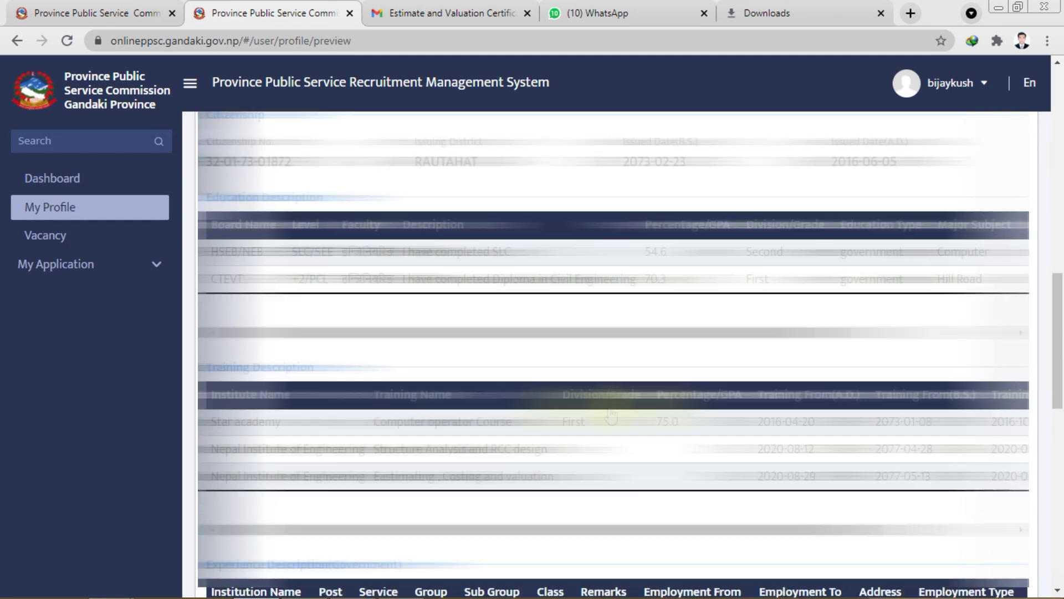
scroll(611, 415, up, 10)
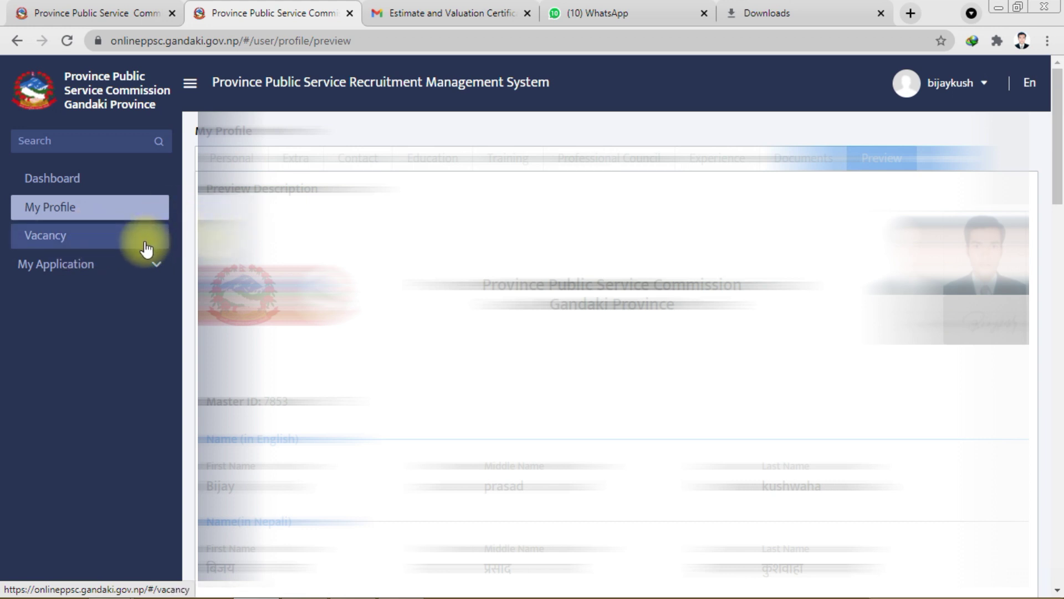
Open the vacancy list and examine the first page's advertisement codes, payment deadlines, posts and detail links
drag(95, 277, 191, 245)
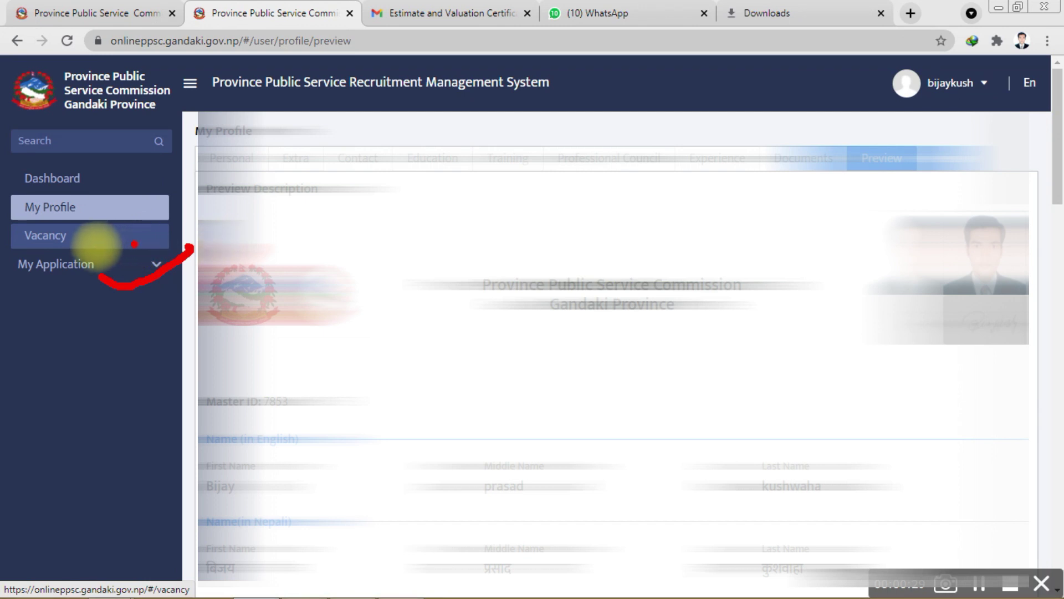
click(96, 237)
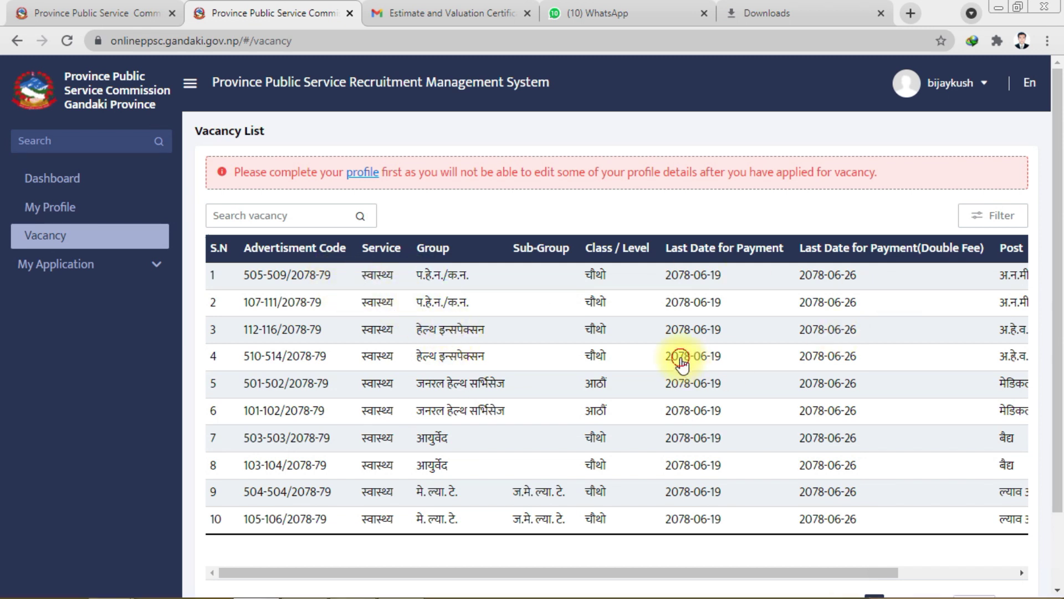
scroll(351, 283, down, 3)
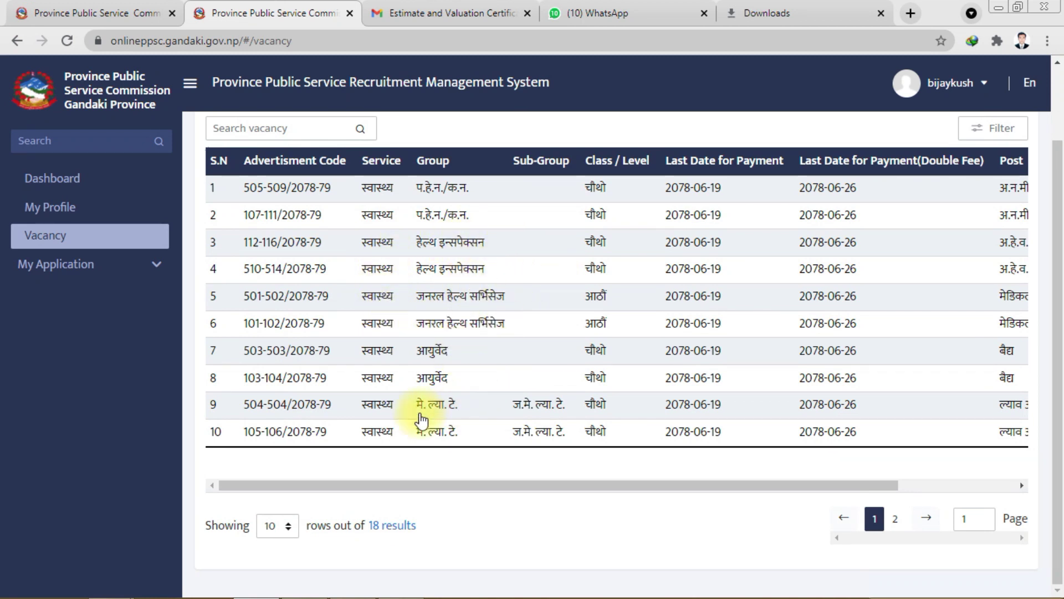
scroll(741, 409, up, 2)
scroll(713, 392, down, 2)
drag(649, 487, 839, 497)
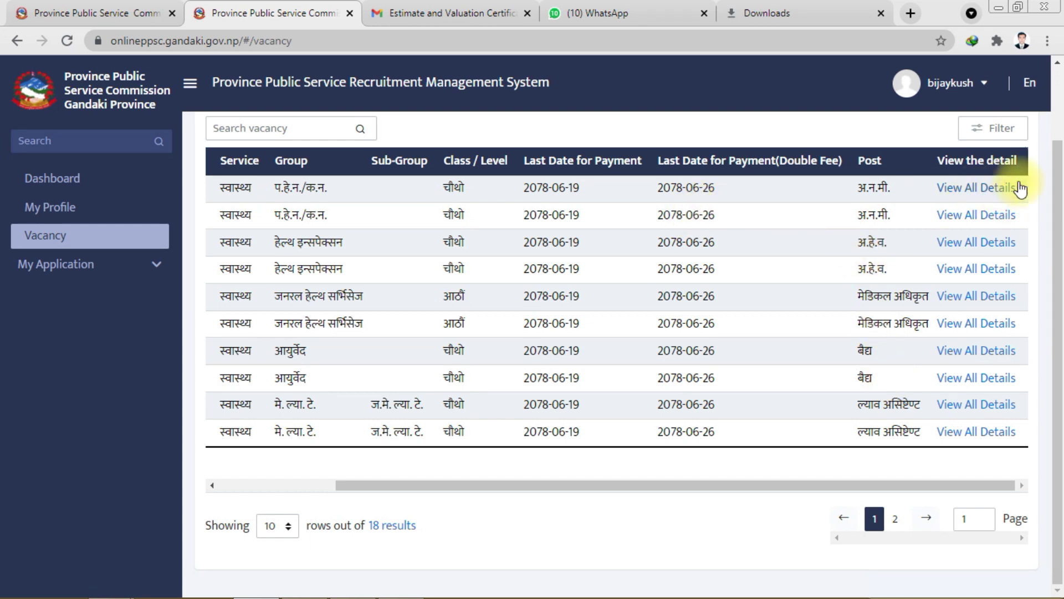
scroll(495, 372, up, 1)
scroll(495, 371, down, 1)
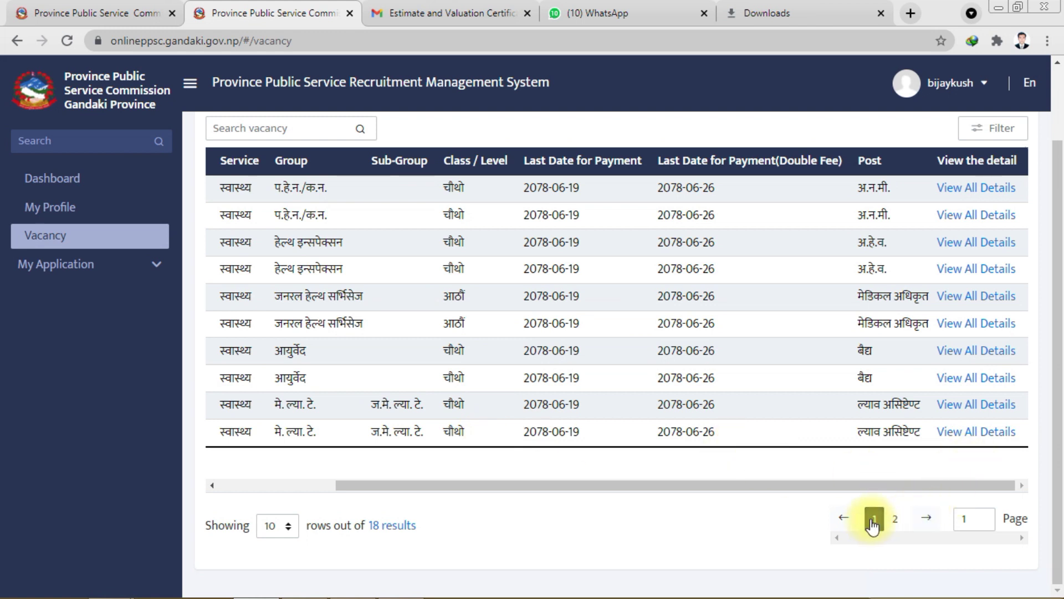
Open the full details of the असिष्टेण्ट सव-इञ्जिनियर vacancy on page 2 of the vacancy list
click(893, 521)
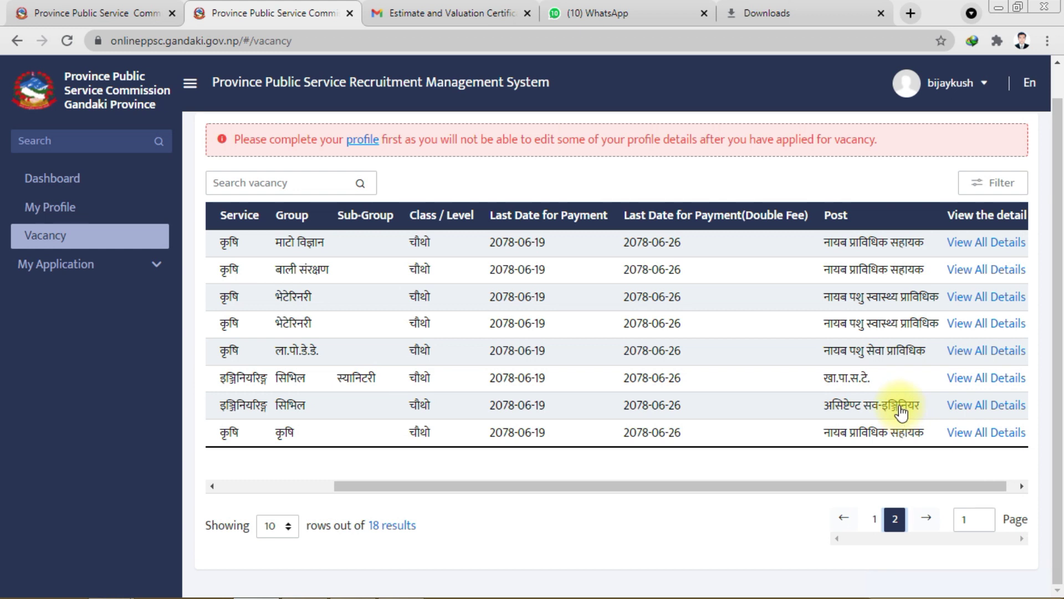
scroll(901, 413, up, 1)
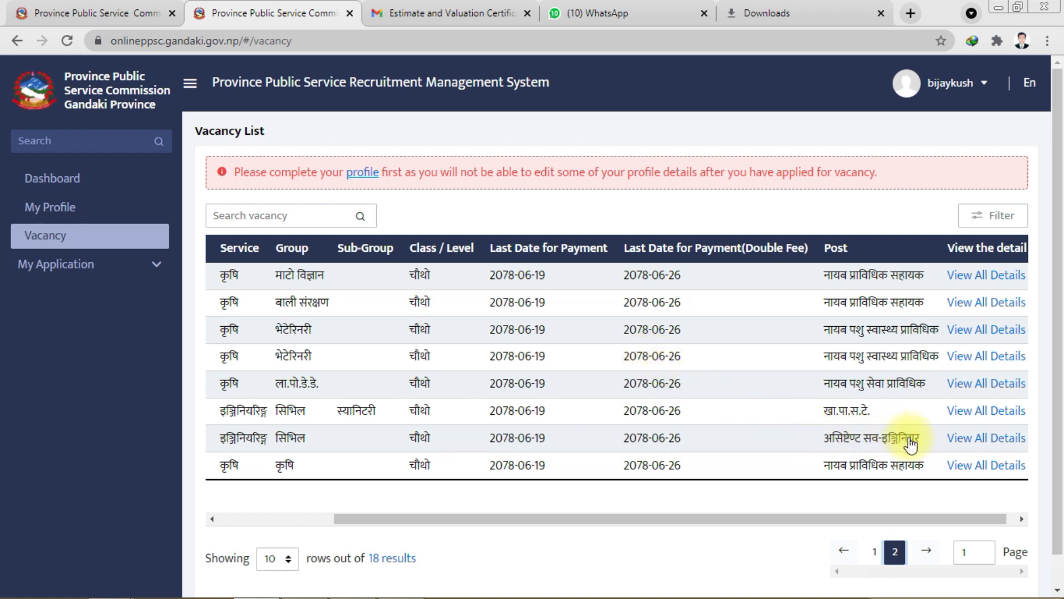
click(968, 442)
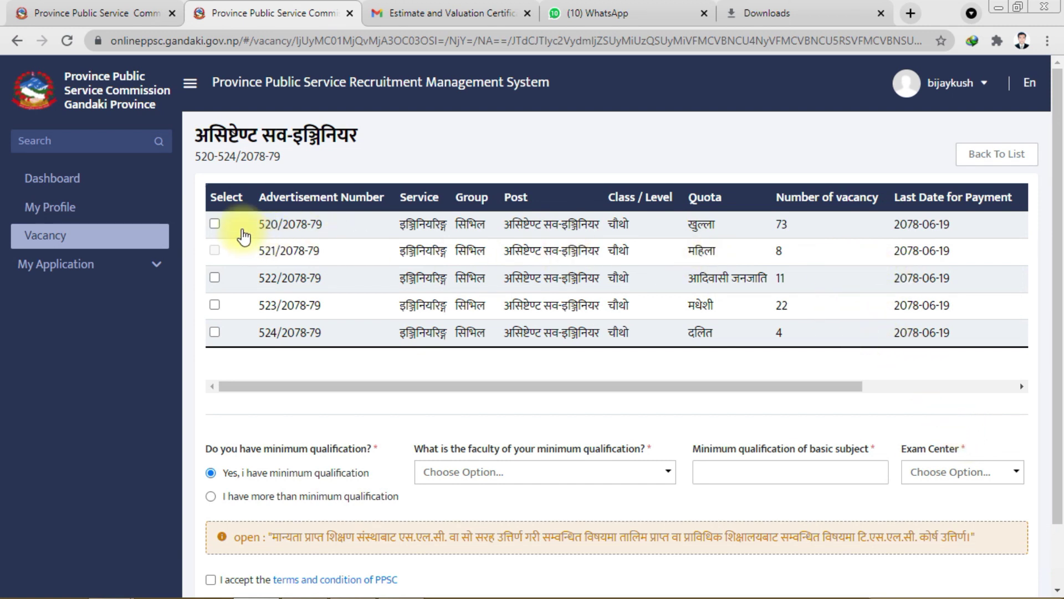
Select advertisements 520/2078-79 (खुल्ला) and 523/2078-79 (मधेशी) for the application
scroll(245, 233, down, 1)
scroll(682, 236, up, 1)
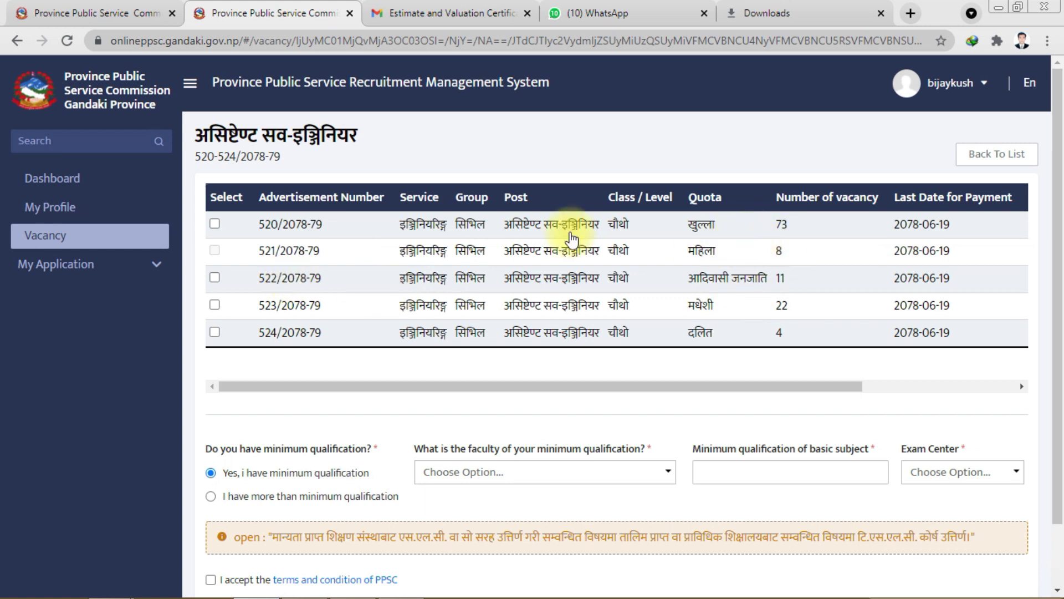
click(215, 224)
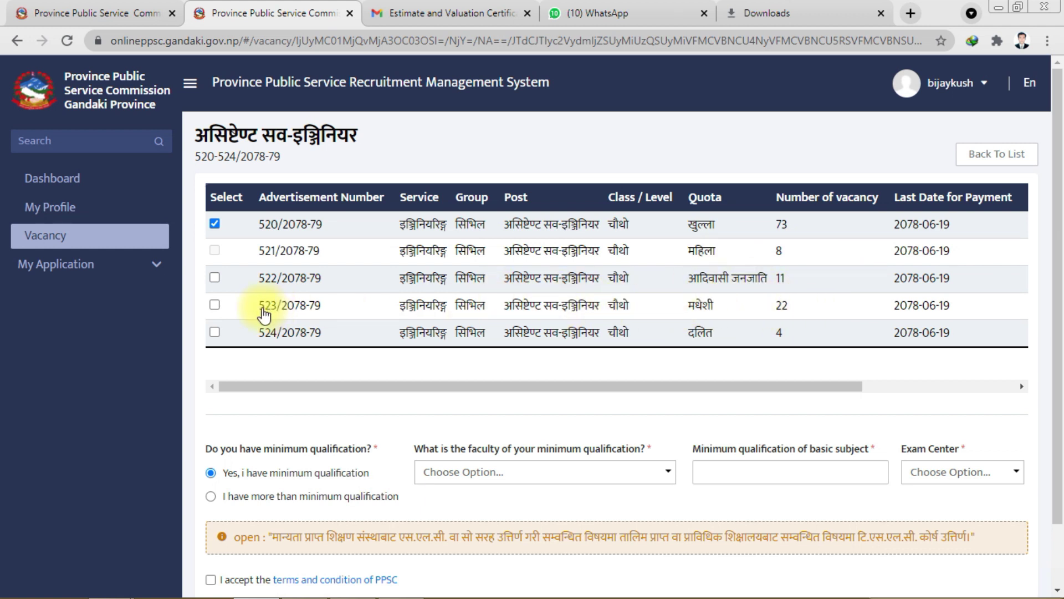
click(215, 305)
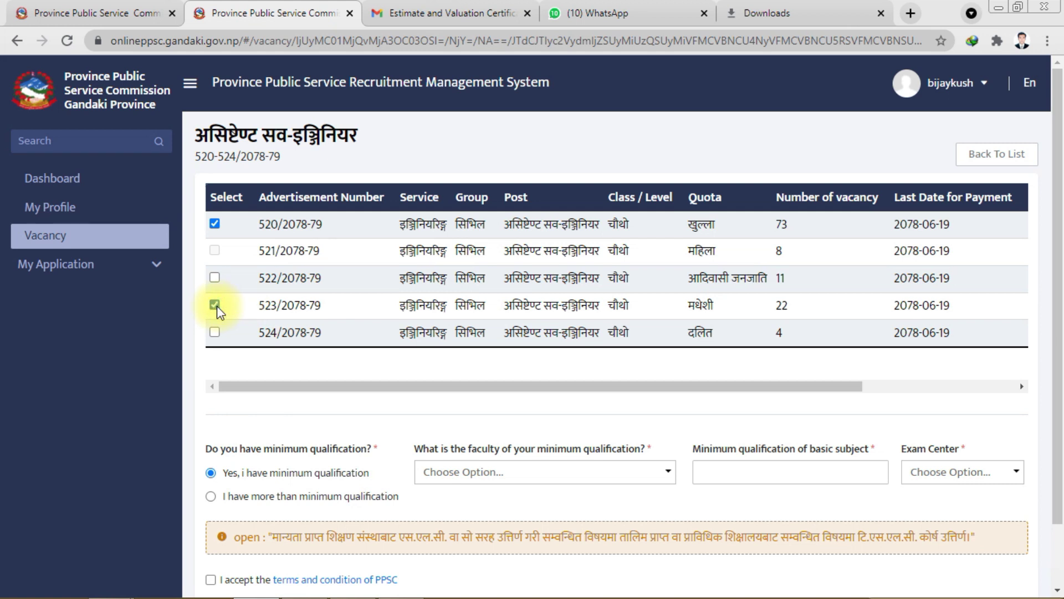
Set the minimum qualification's faculty to इन्जिनियरिङ and its basic subject to "Diploma in civil engineering"
scroll(708, 314, down, 2)
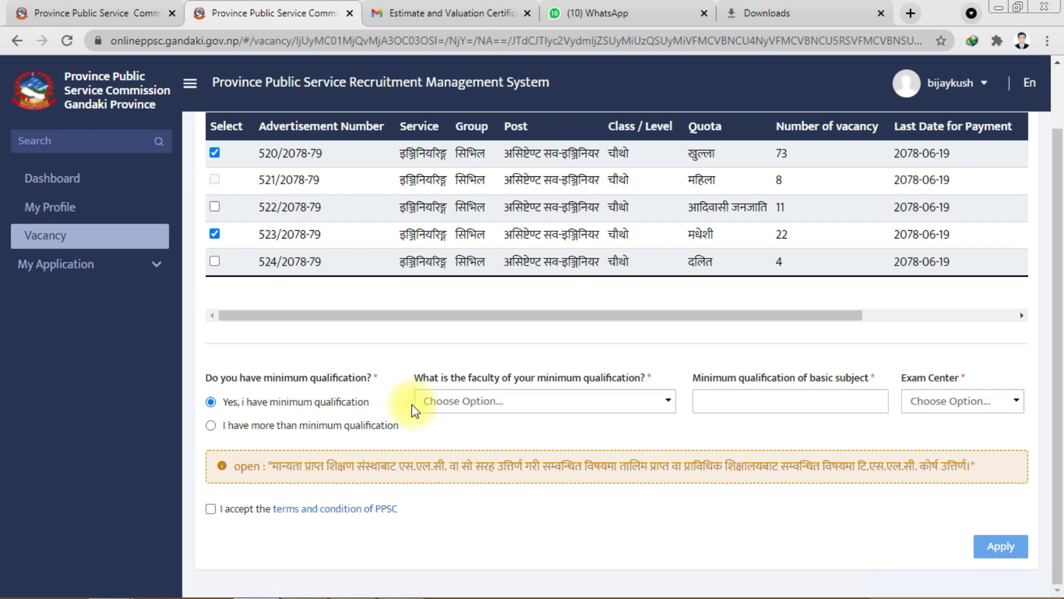
click(507, 402)
scroll(521, 452, down, 1)
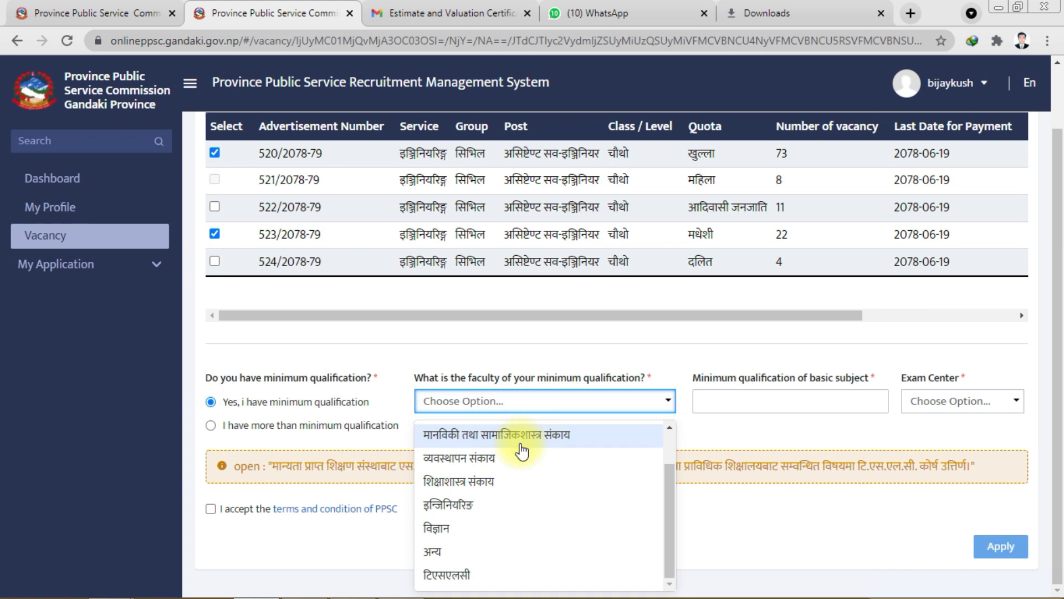
click(495, 504)
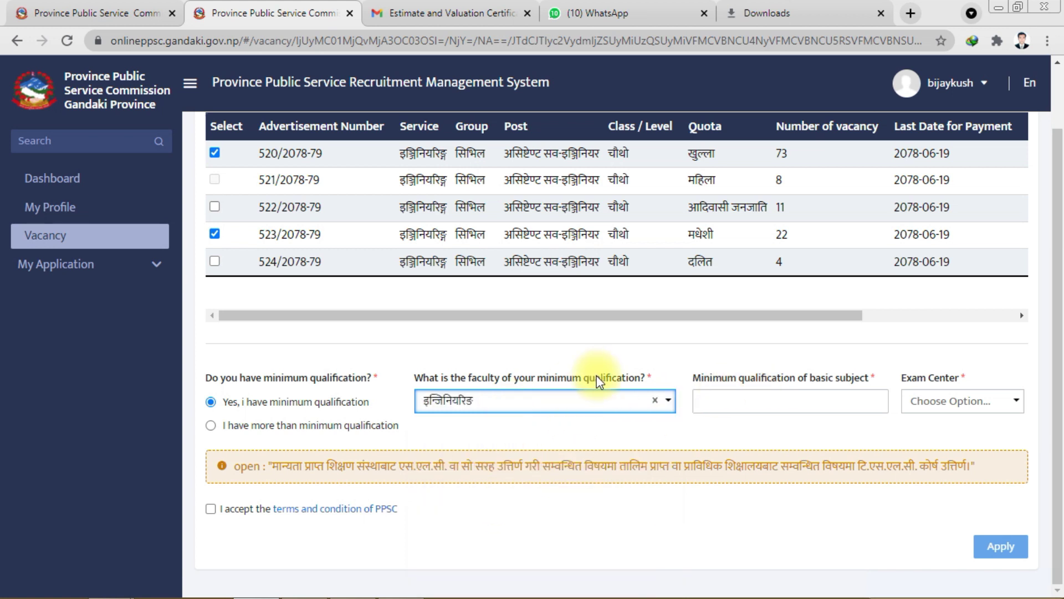
click(761, 411)
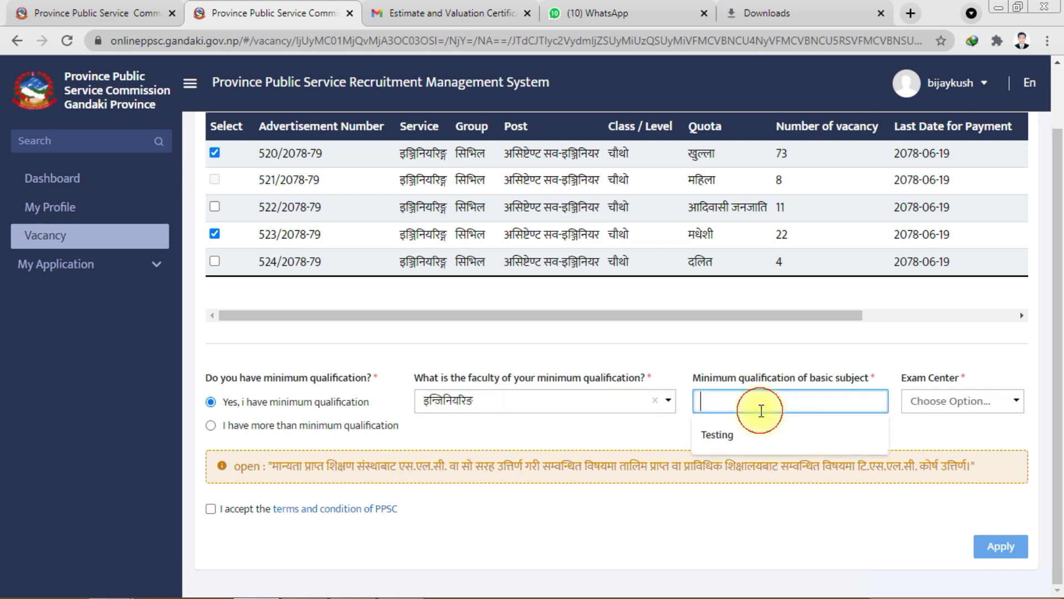
text(O)
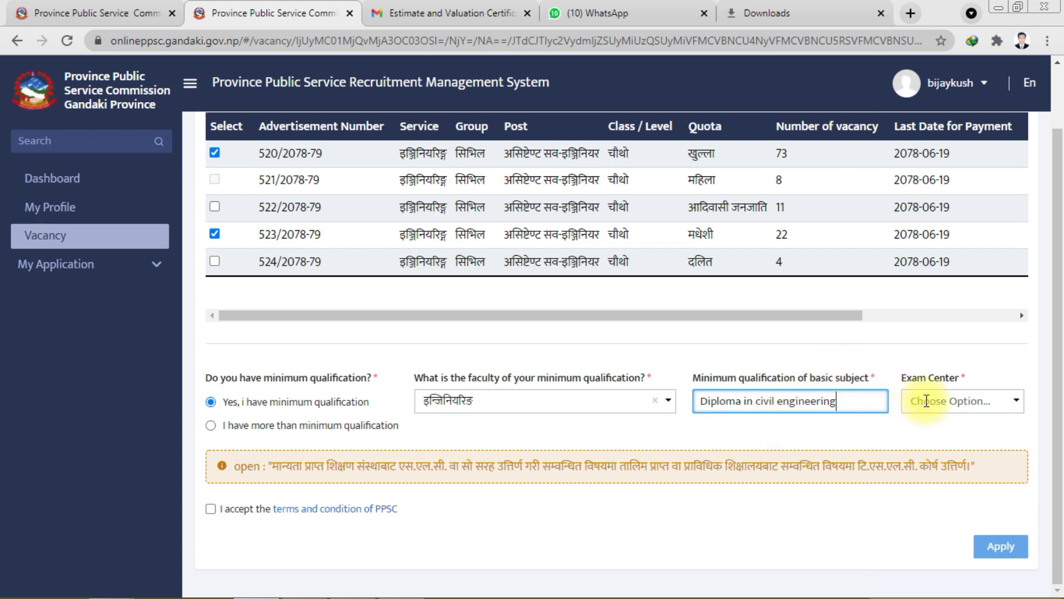
Choose प्रदेश लोकसेवा आयोग, गण्डकी as the exam center
click(1009, 402)
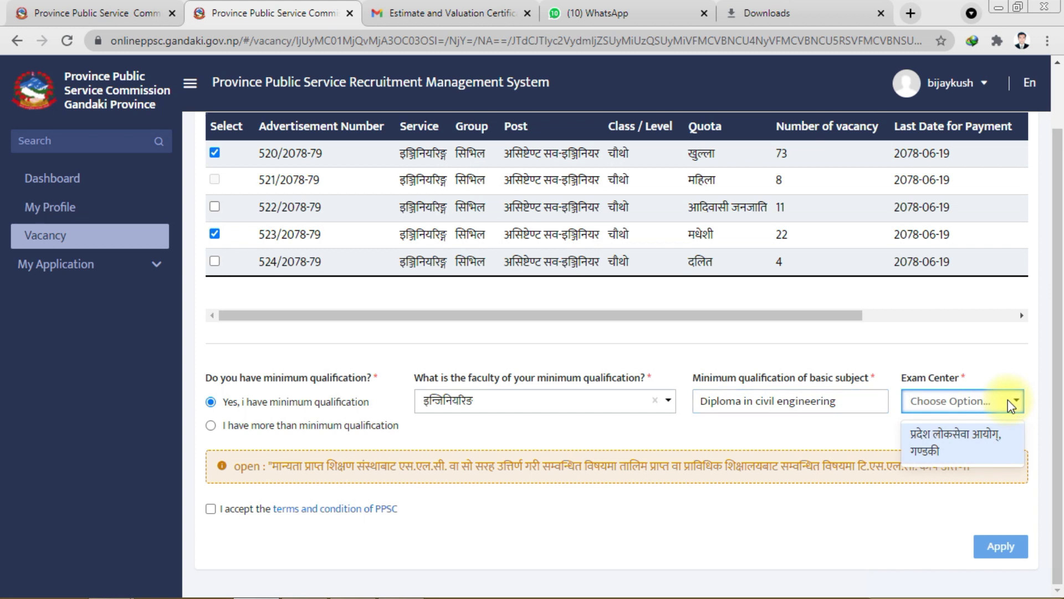
click(986, 438)
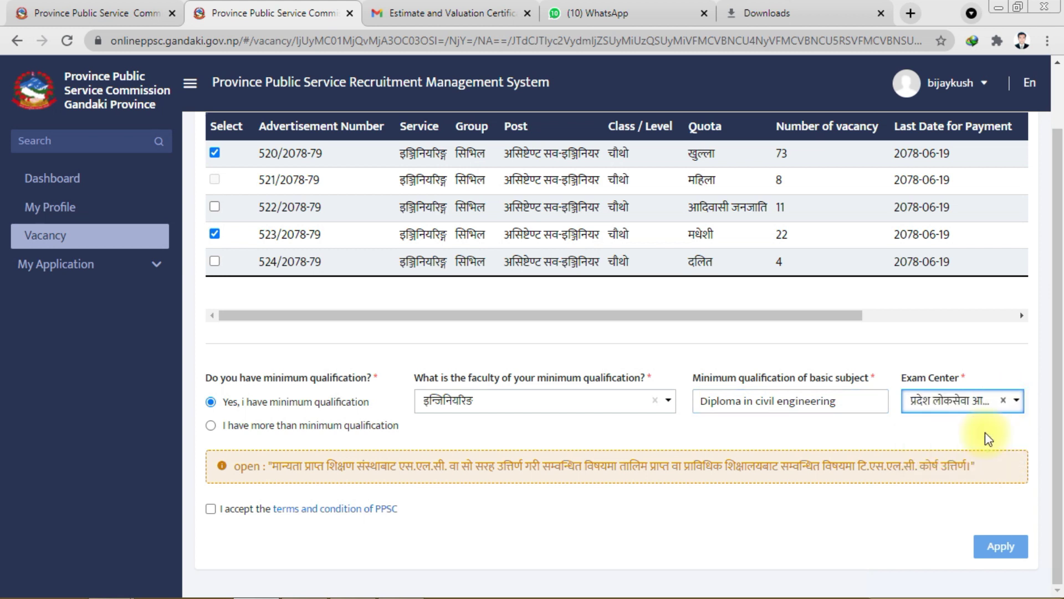
click(953, 431)
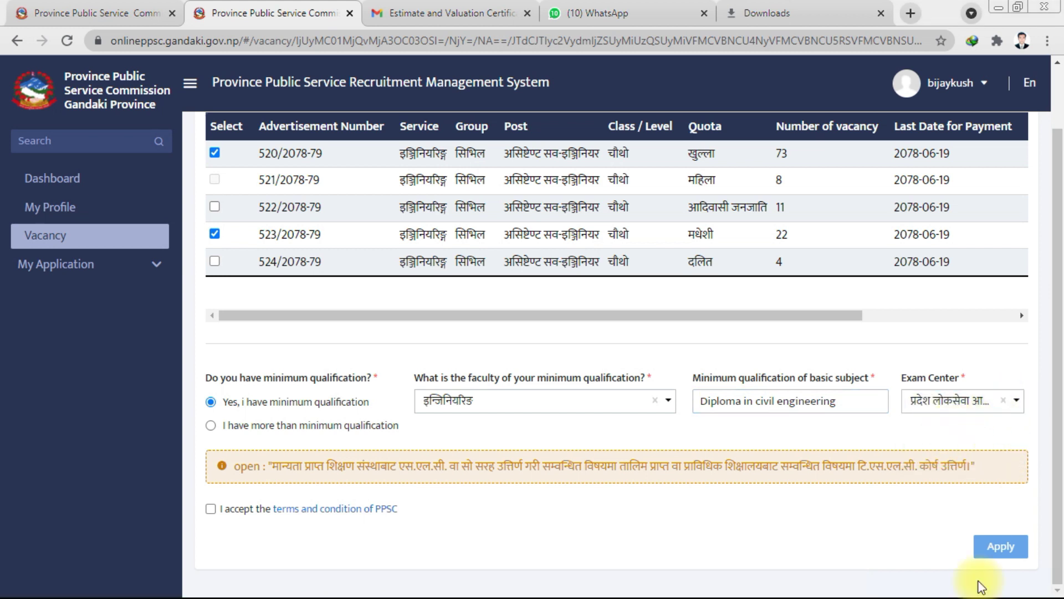
Accept the PPSC terms and conditions, apply for the selected advertisements and review the application details before confirmation
click(211, 509)
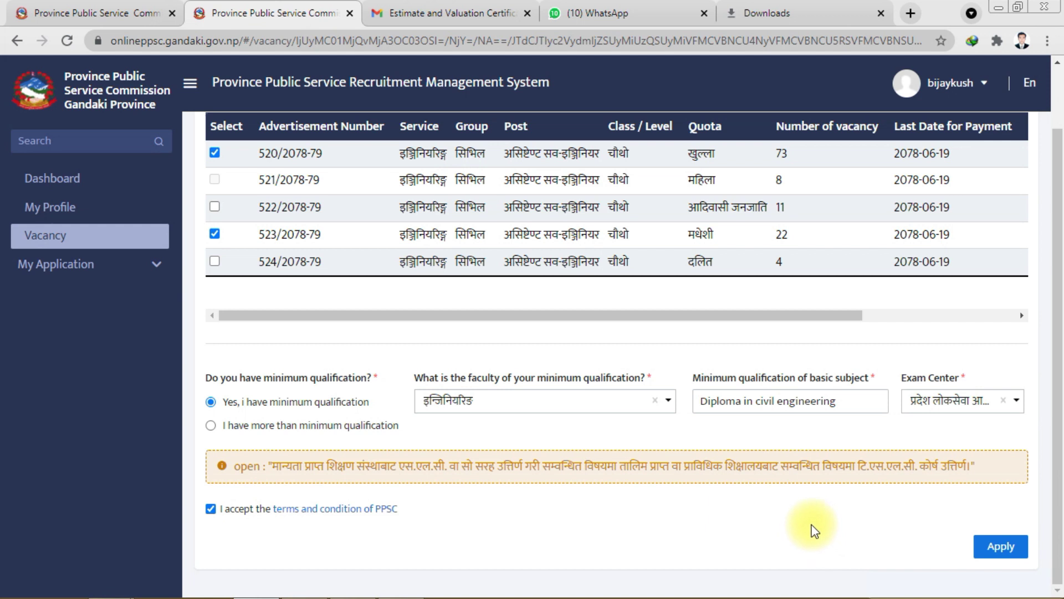
click(994, 546)
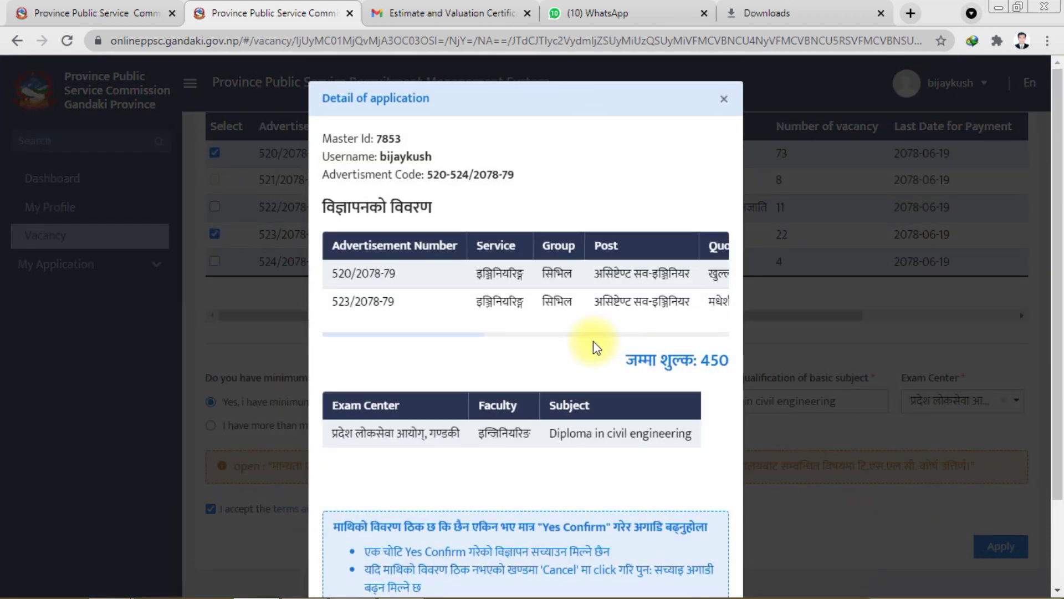
scroll(585, 344, down, 1)
scroll(584, 344, down, 2)
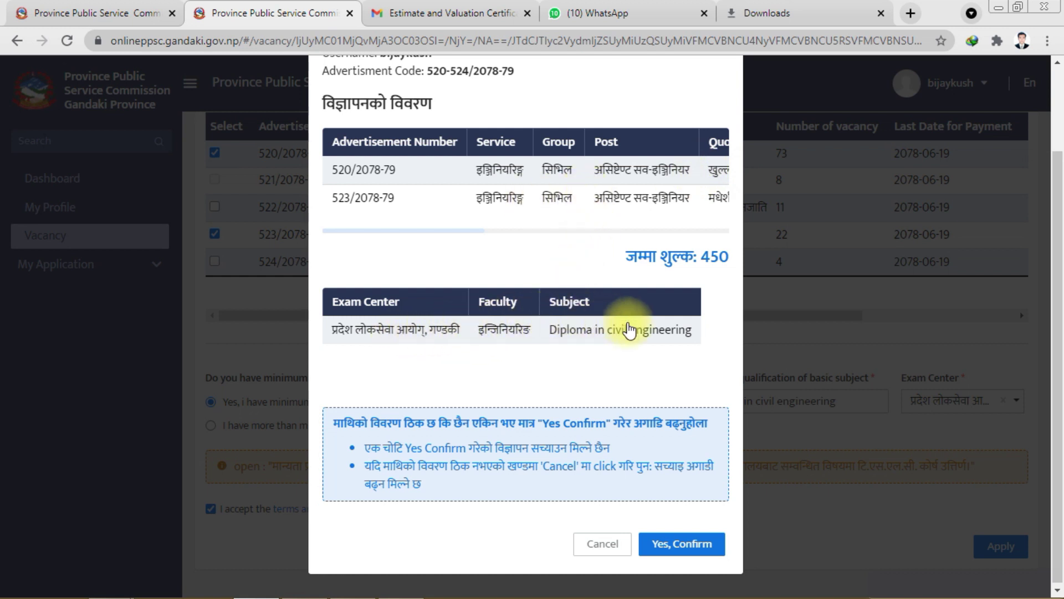
Confirm the reviewed application details for advertisements 520/2078-79 and 523/2078-79 and go to the list of submitted applications
scroll(632, 328, down, 1)
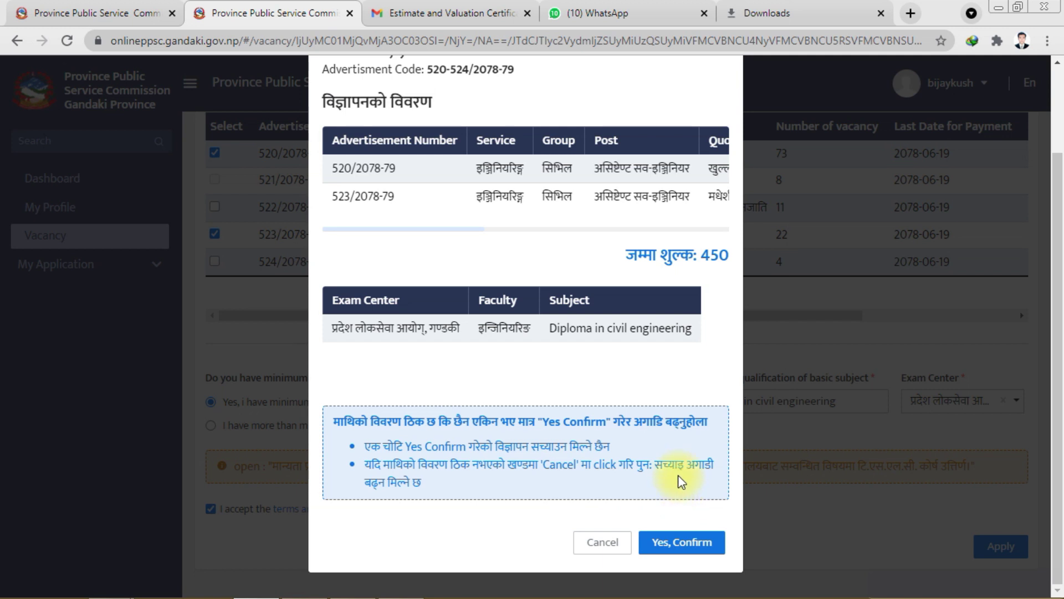
click(681, 537)
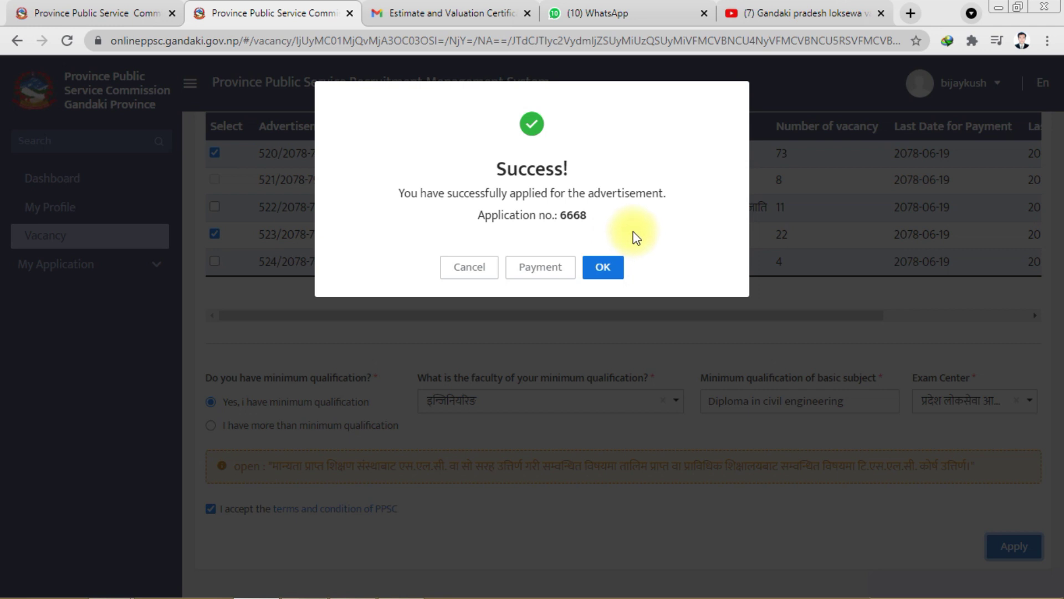
click(601, 271)
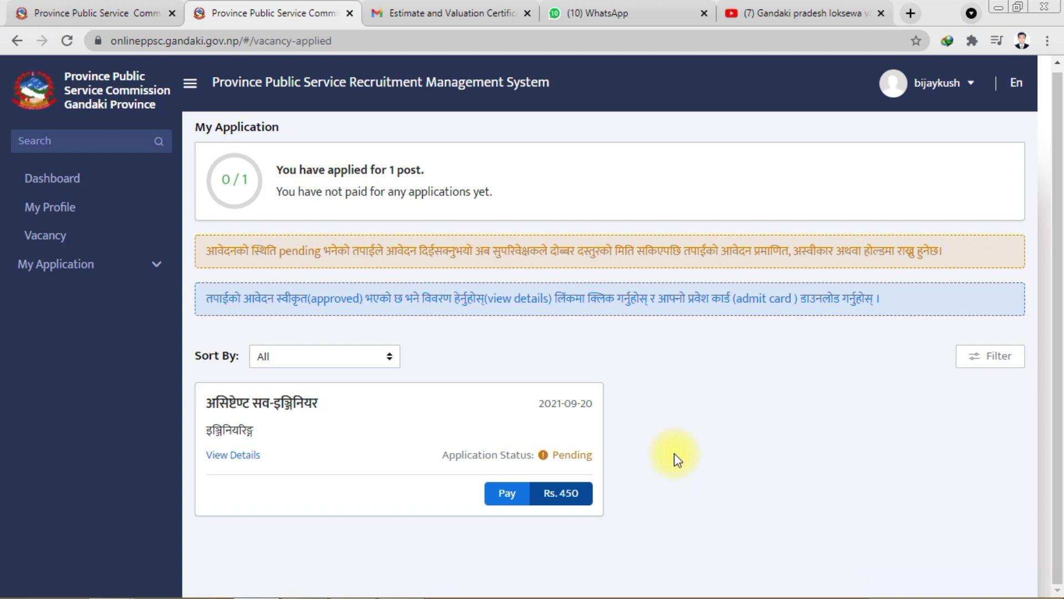
Try offline payment through राष्ट्रिय वाणिज्य बैंक for the असिष्टेण्ट सव-इञ्जिनियर application, view the voucher upload form and return to the application list
click(504, 495)
click(470, 303)
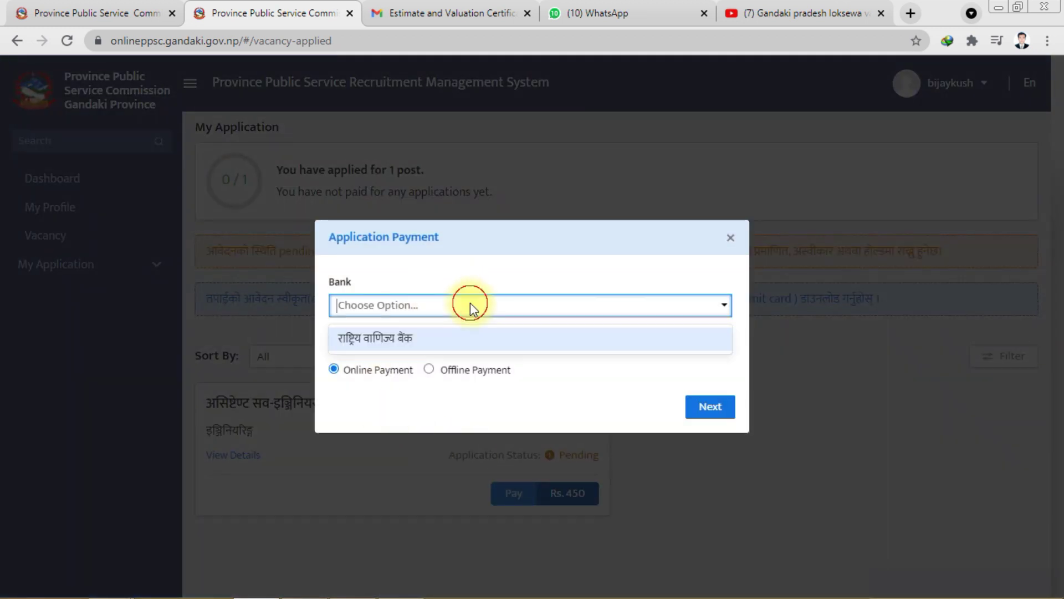
click(449, 337)
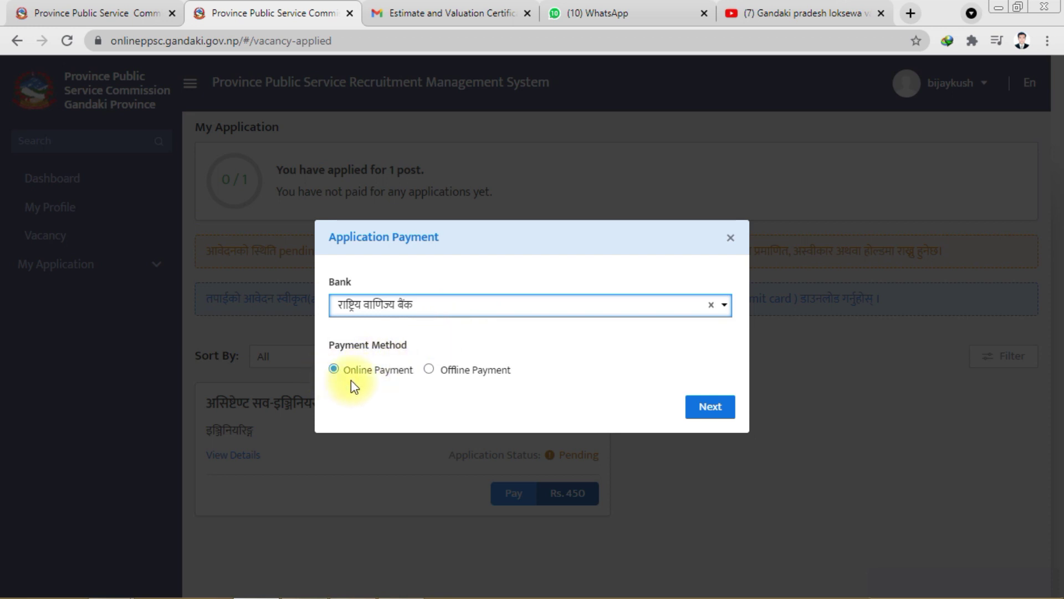
click(429, 371)
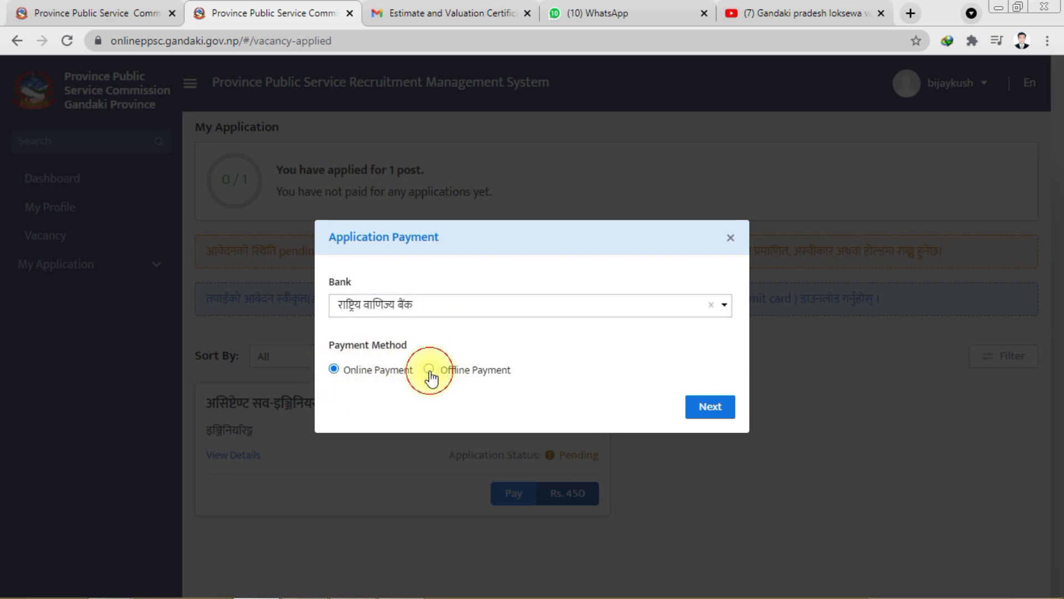
click(714, 408)
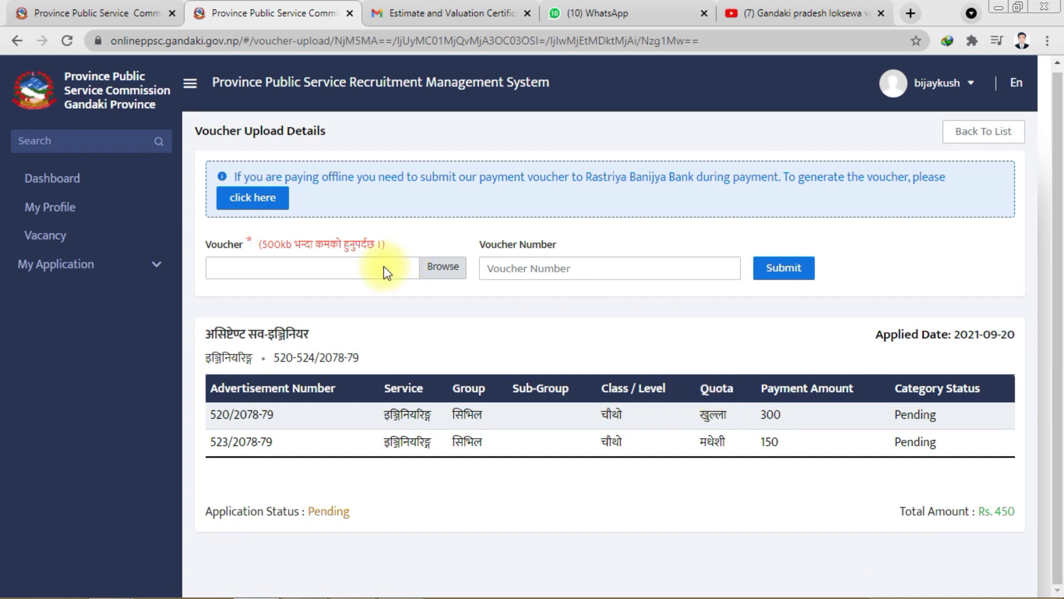
click(288, 269)
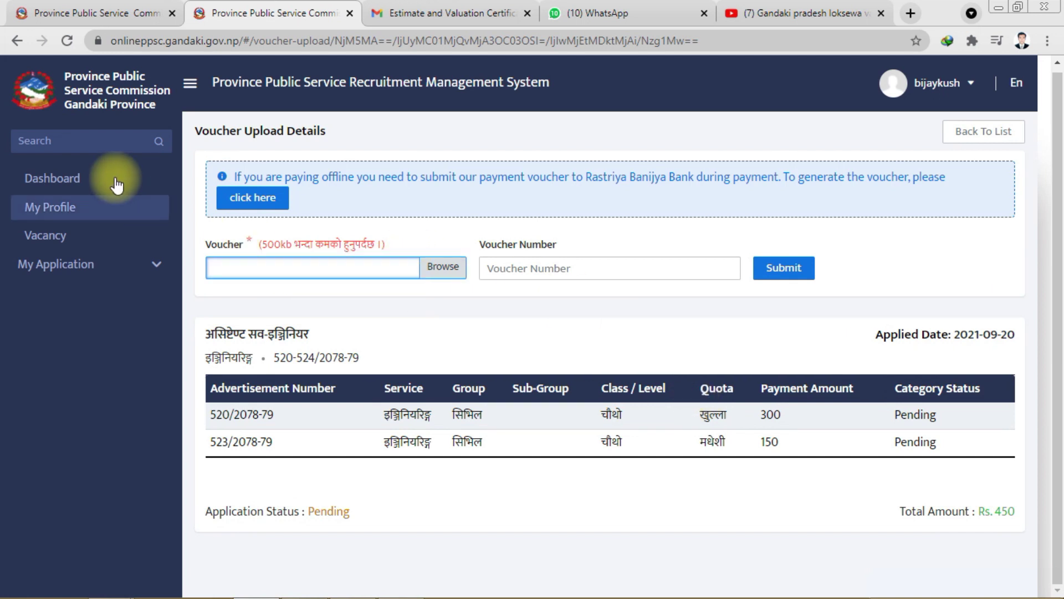
click(20, 44)
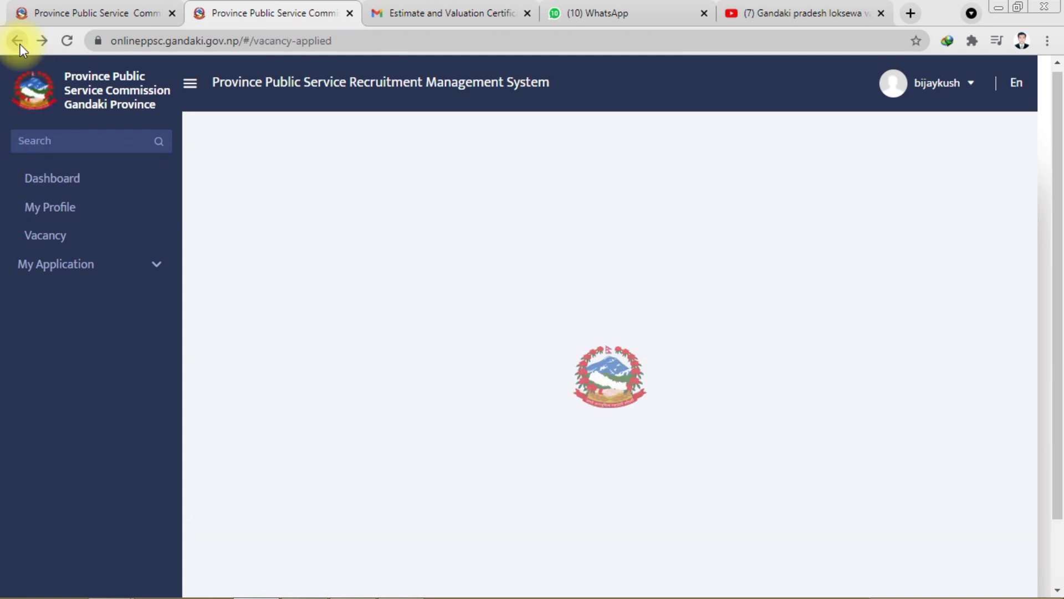
Start the online payment of the असिष्टेण्ट सव-इञ्जिनियर application fee with राष्ट्रिय वाणिज्य बैंक as the bank
click(527, 495)
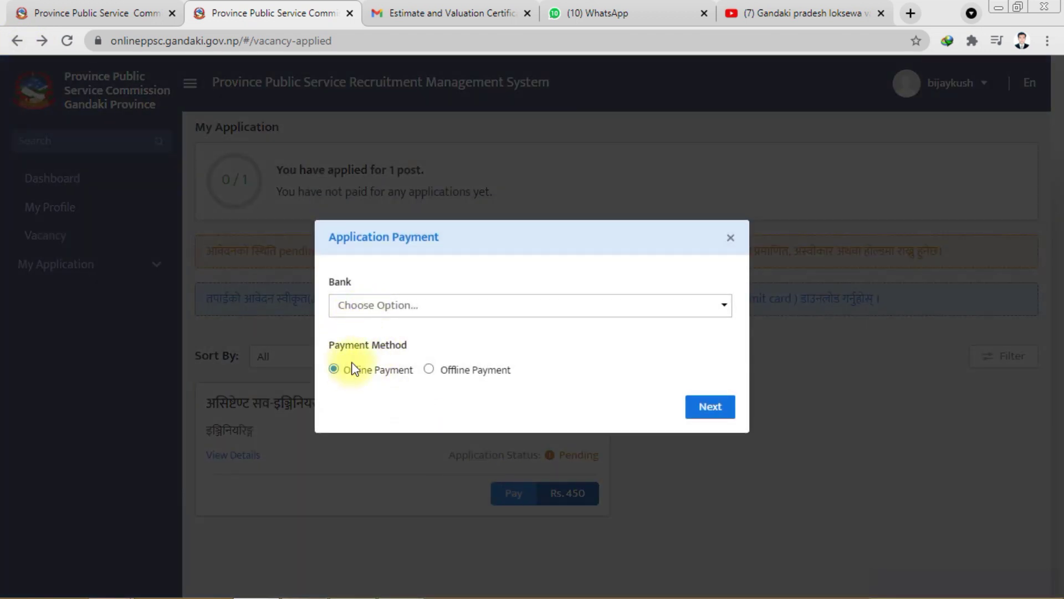
click(702, 408)
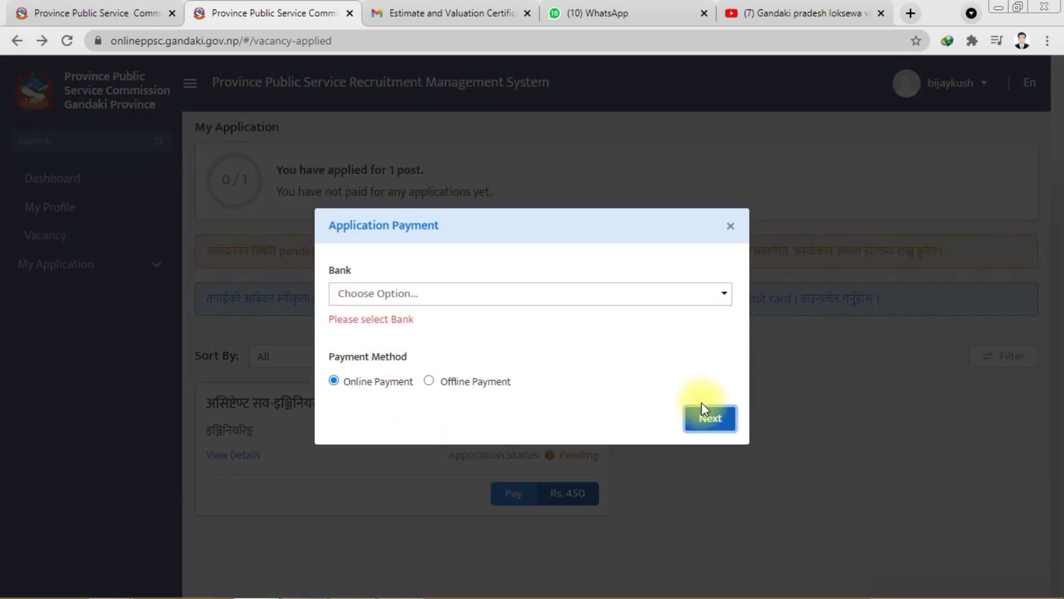
click(490, 294)
click(456, 327)
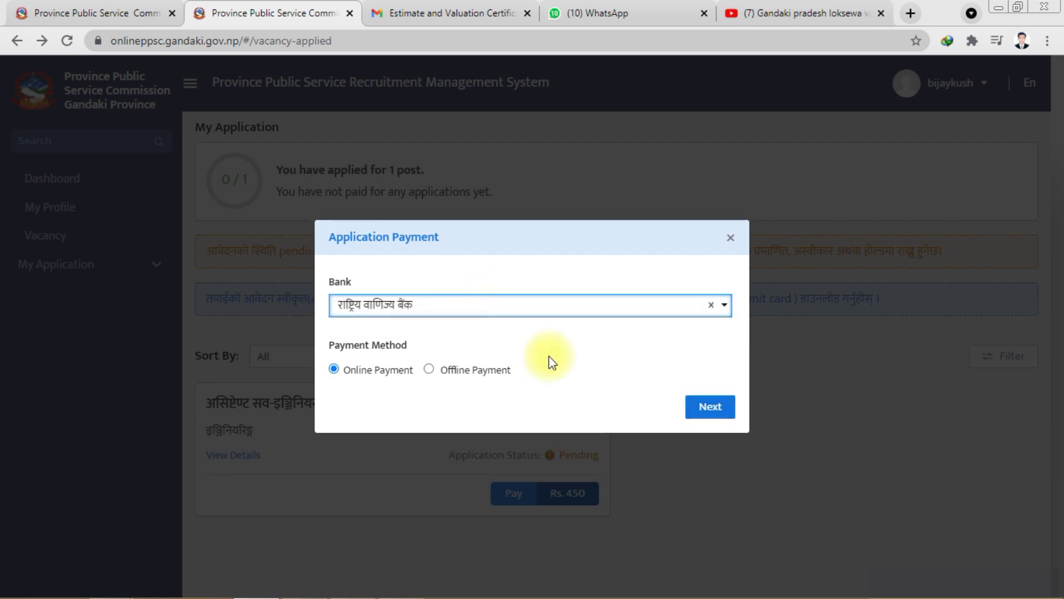
click(709, 411)
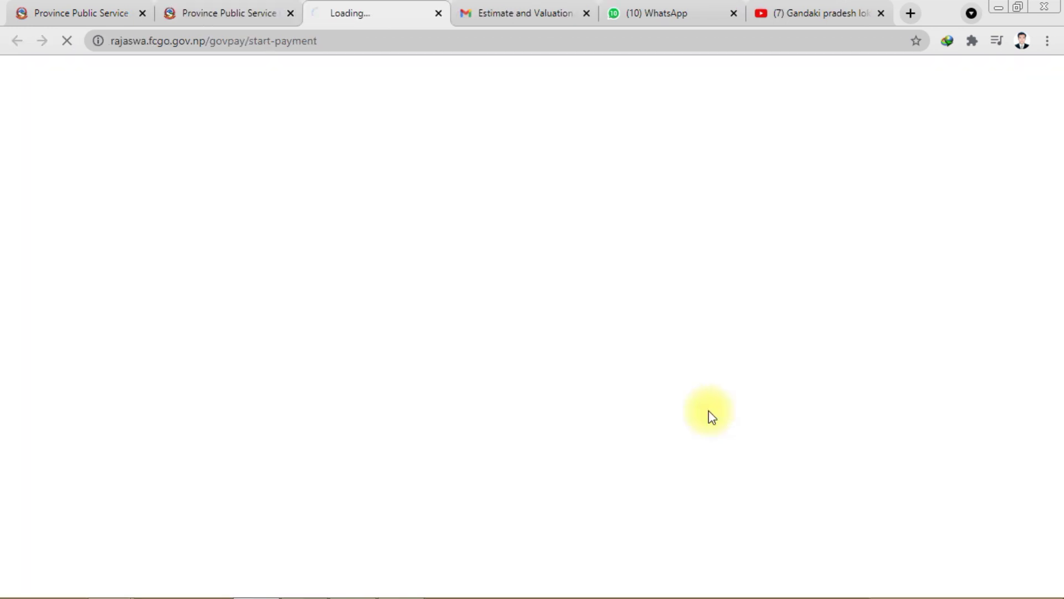